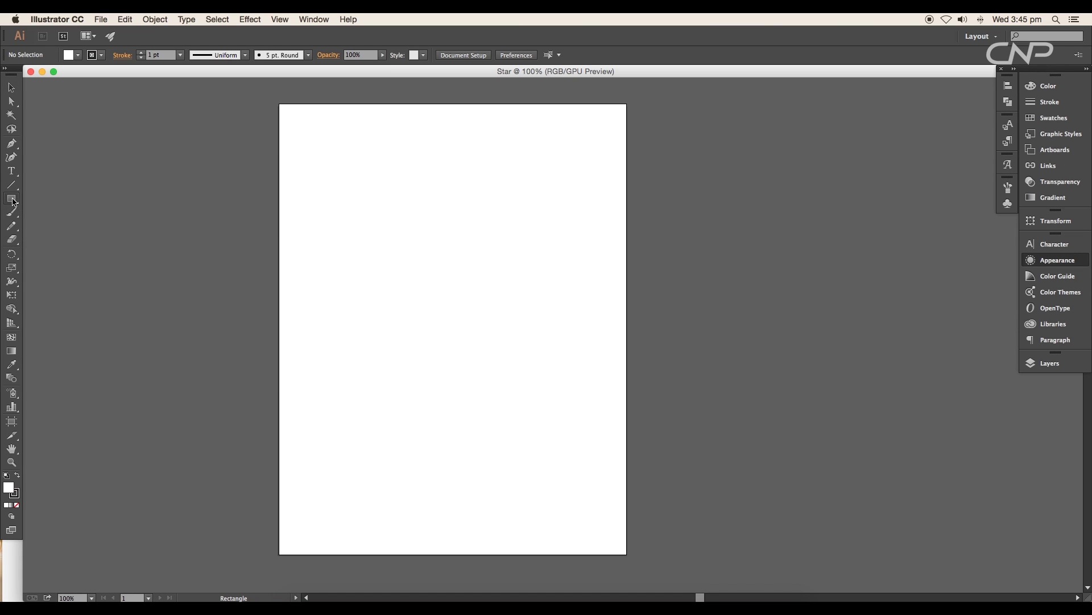
Draw a 612 × 792 pt rectangle covering the whole artboard, fill it with black and lock it.
left_click_drag(279, 104, 627, 555)
left_click(79, 56)
left_click(33, 75)
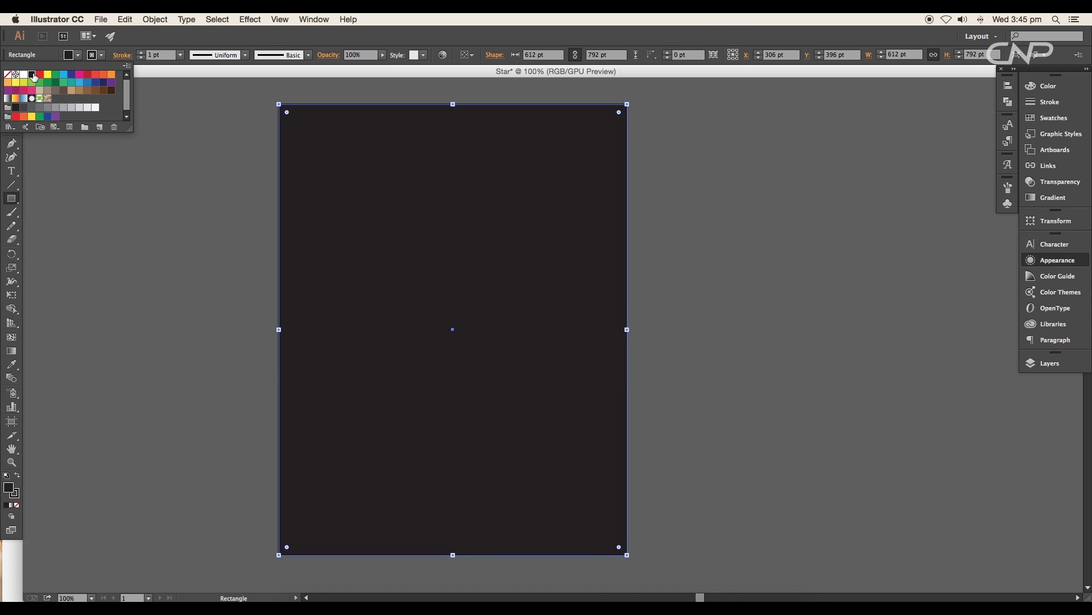
left_click(74, 56)
key("v")
key("super+2")
Draw a tiny white circle without a stroke, about 0.67 pt in diameter, near the black rectangle's upper edge.
key("space")
left_click_drag(406, 245, 380, 246)
scroll(469, 166, "up", 4)
key("space")
left_click_drag(398, 307, 416, 358)
scroll(429, 258, "up", 6)
key("space")
left_click_drag(428, 259, 477, 364)
left_click(478, 367, "super")
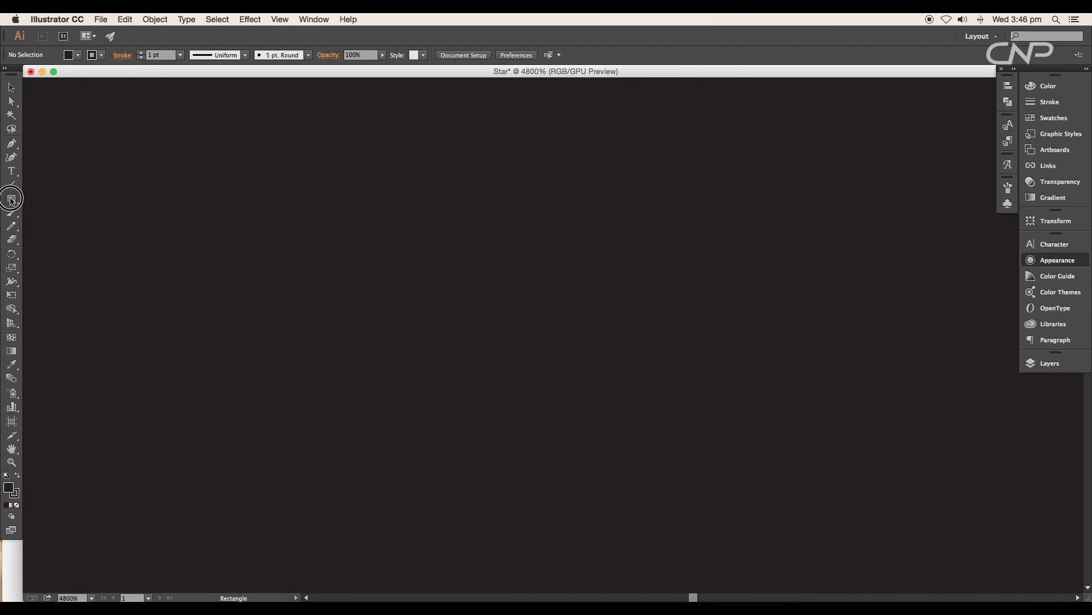
left_click_drag(11, 199, 49, 224)
left_click(78, 54)
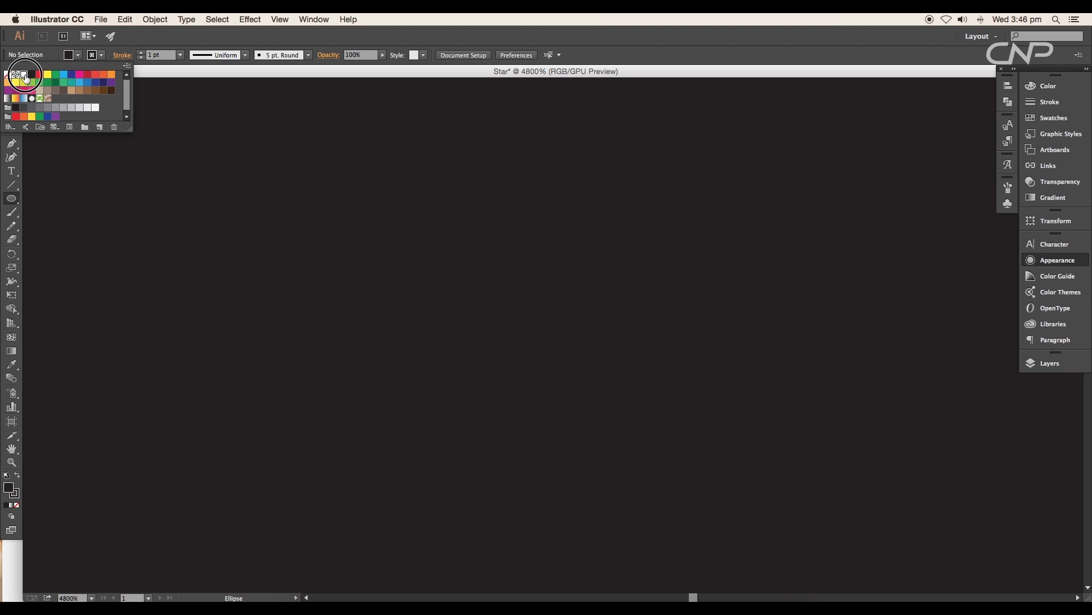
left_click(7, 75)
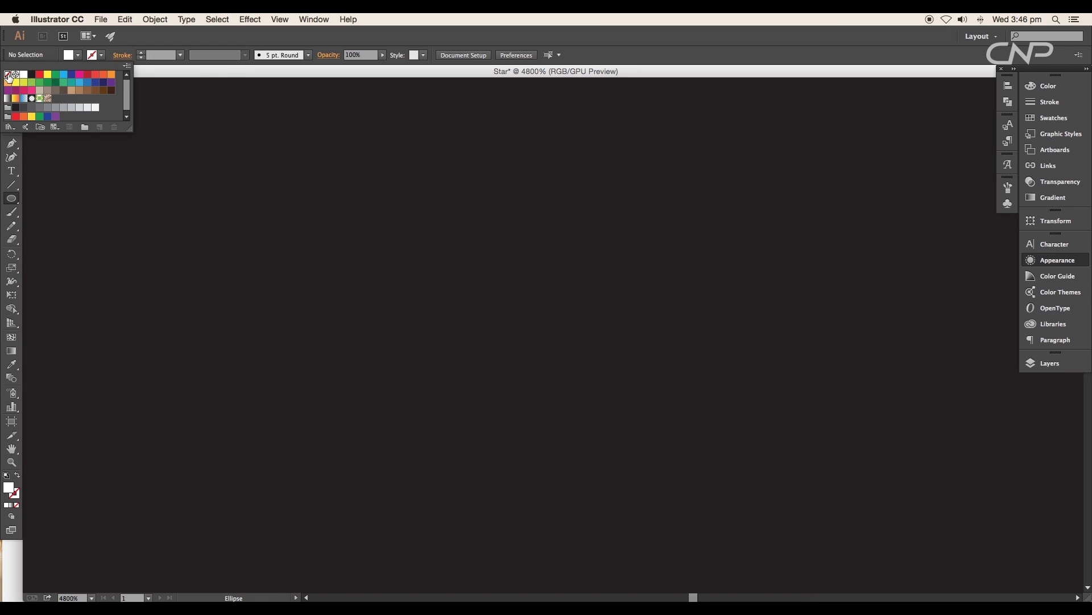
left_click_drag(383, 246, 404, 266)
scroll(422, 279, "up", 3)
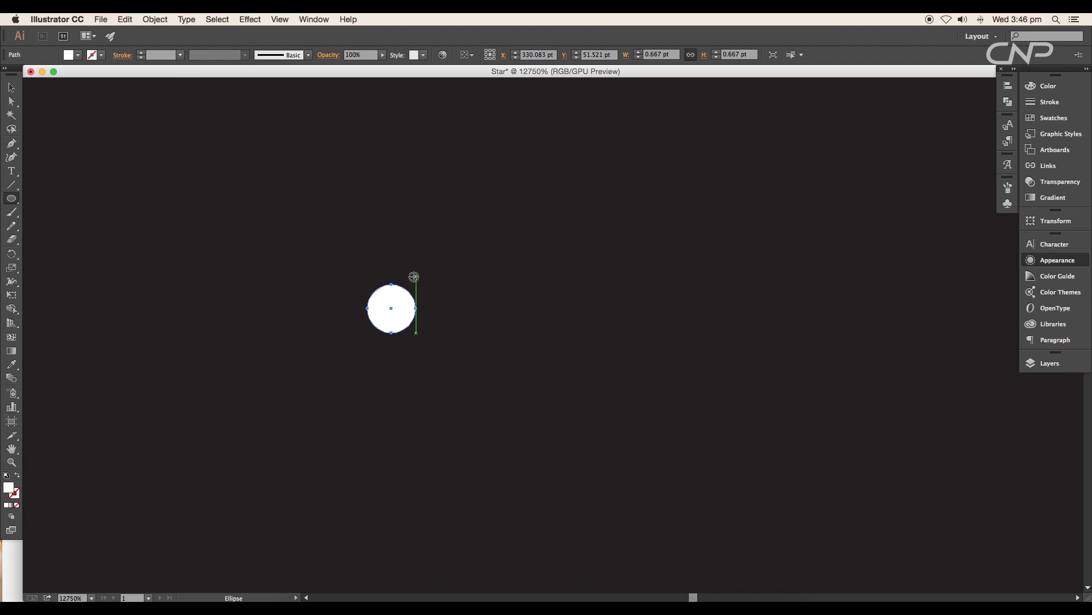
Stretch the circle's top anchor point upward into a drop about 5.7 pt tall and convert that point to a sharp corner.
scroll(431, 398, "down", 1)
left_click_drag(416, 330, 443, 205)
left_click_drag(17, 151, 74, 173)
left_click(443, 206)
scroll(532, 387, "down", 4)
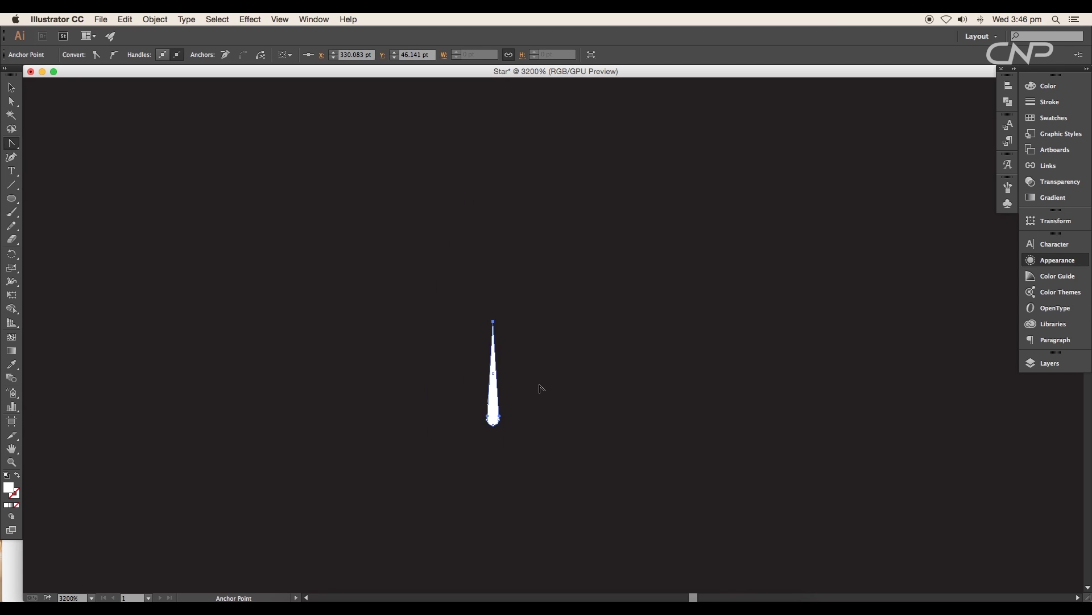
left_click_drag(572, 423, 508, 347)
left_click(12, 88)
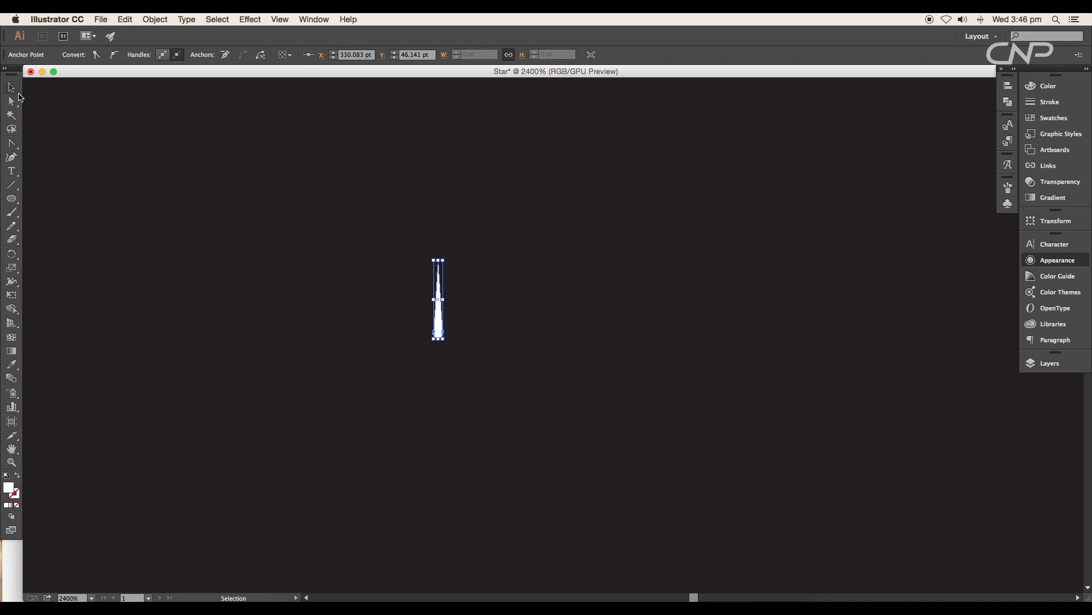
left_click(443, 363)
Save the white drop shape as a new Movie Clip symbol.
scroll(443, 364, "down", 4)
left_click_drag(497, 389, 413, 373)
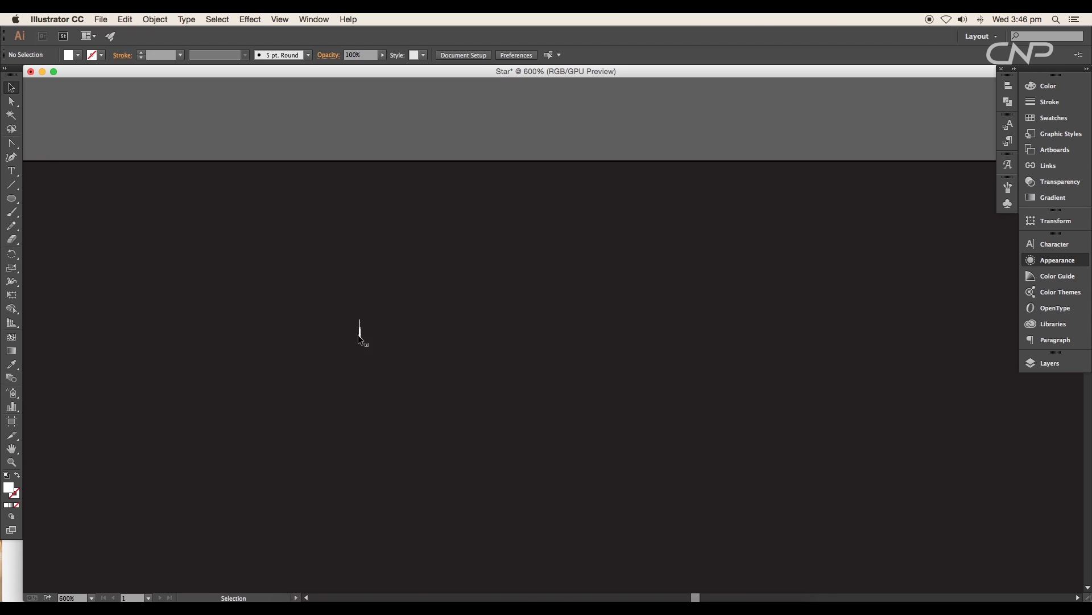
scroll(358, 336, "up", 6)
left_click_drag(380, 318, 352, 340)
left_click(307, 19)
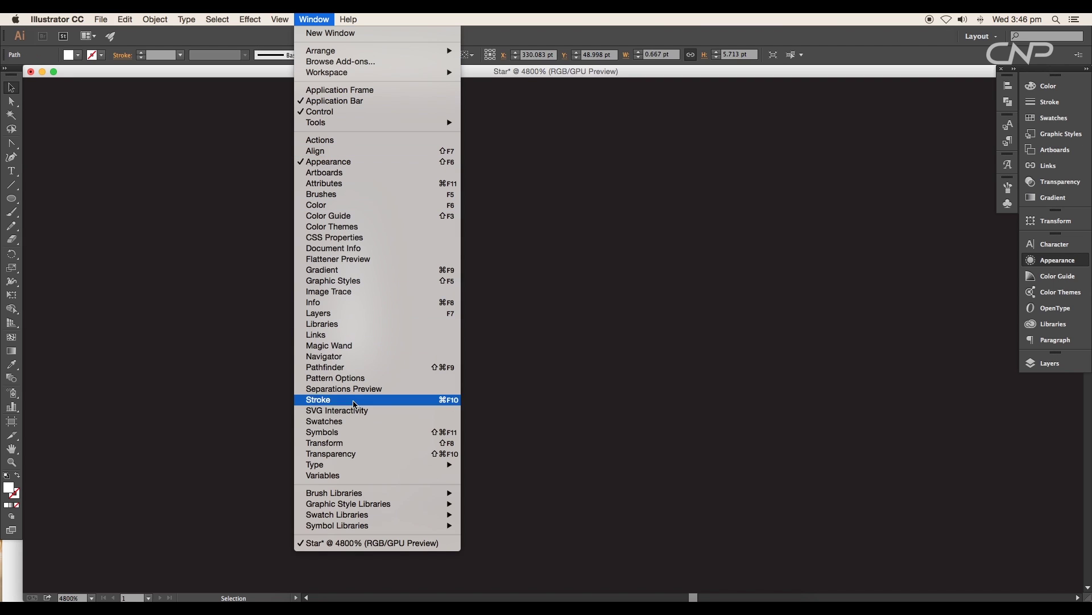
left_click(359, 432)
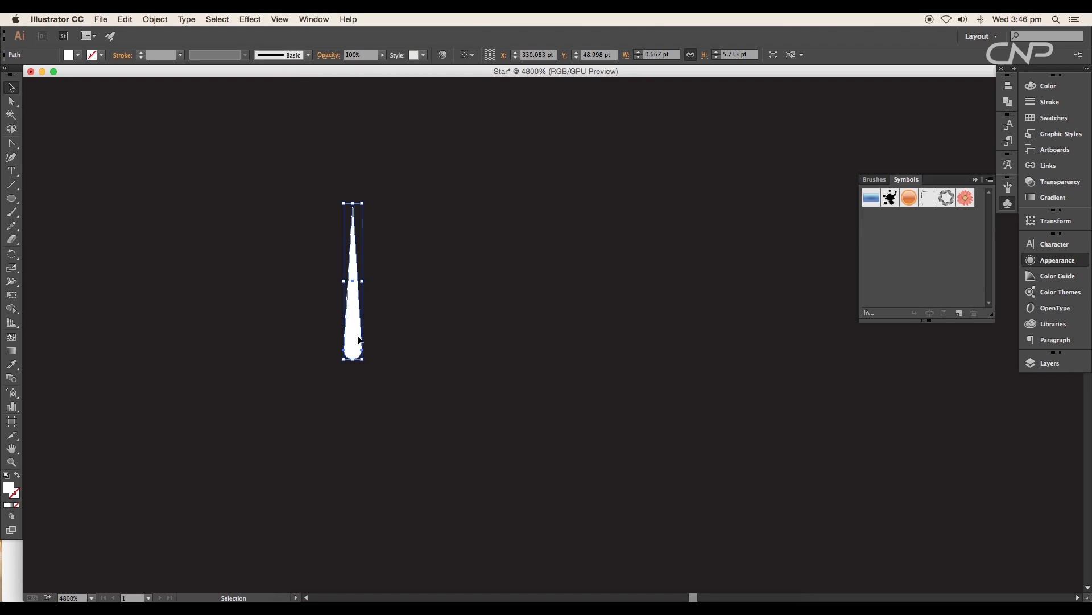
left_click_drag(358, 339, 881, 283)
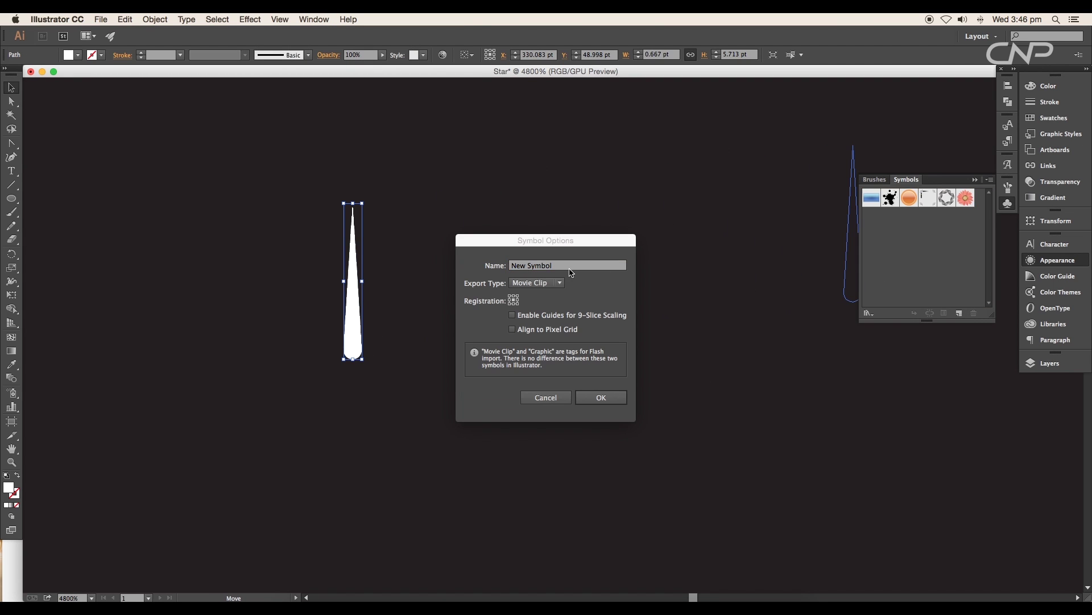
left_click(491, 266)
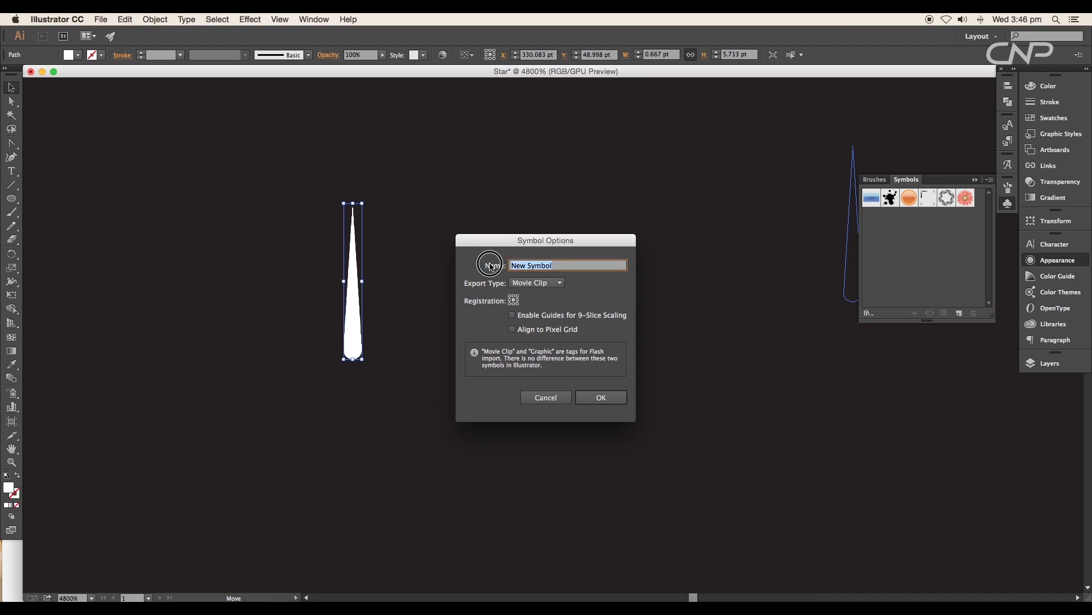
left_click(595, 392)
left_click(422, 330)
left_click_drag(355, 344, 330, 363)
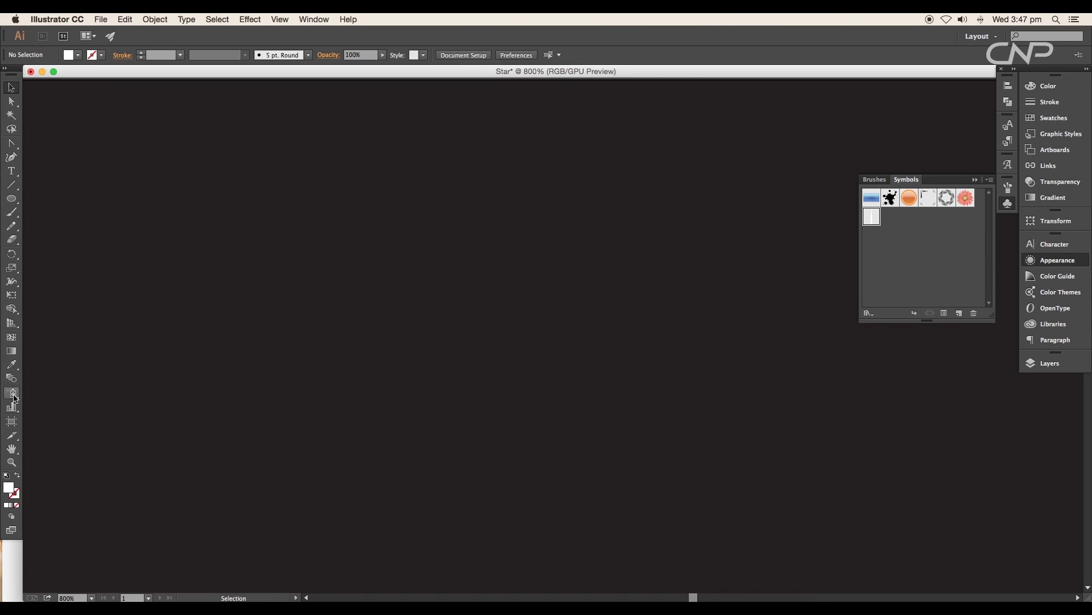
Set the Symbol Sprayer to a diameter of 50.84 pt, intensity 10 and symbol set density 7.
left_click(12, 393)
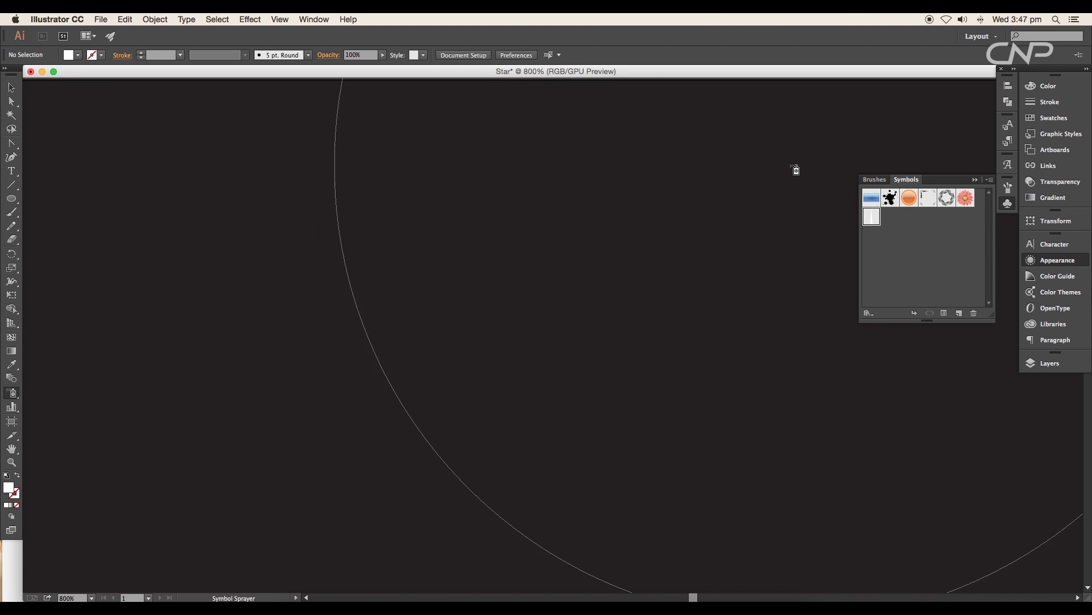
key("bracketleft")
key("bracketleft")
key("bracketleft")
double_click(18, 394)
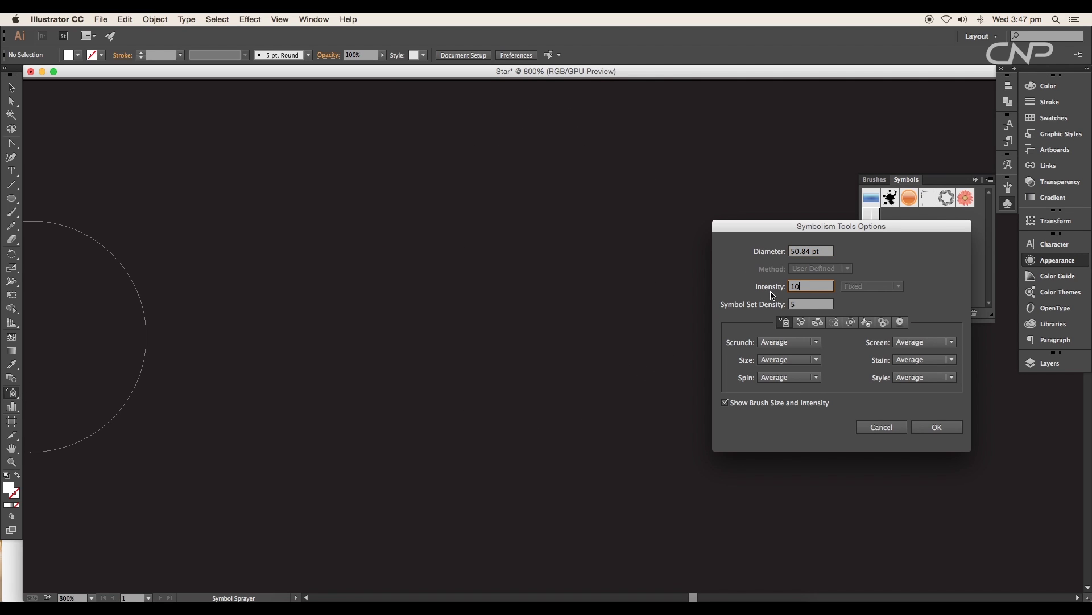
left_click(928, 429)
Spray a dense band of drop symbols about 337 × 69 pt across the artboard's upper edge and deselect it.
left_click_drag(222, 230, 273, 233)
left_click_drag(279, 225, 286, 210)
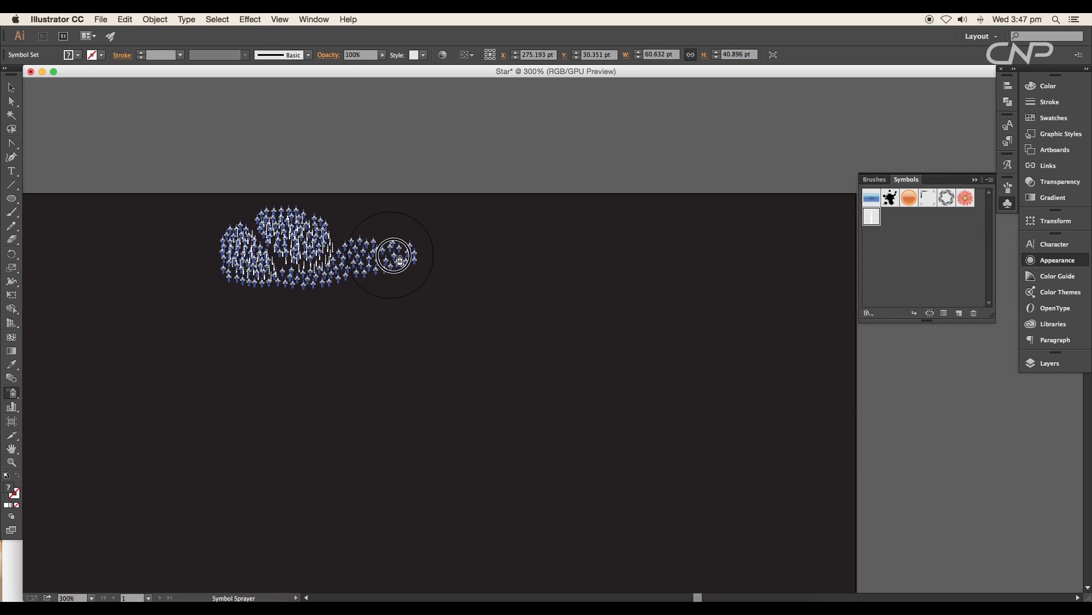
mouse_move(395, 255)
left_mouse_down()
mouse_move(672, 258)
mouse_move(341, 249)
mouse_move(803, 246)
mouse_move(289, 252)
mouse_move(316, 239)
mouse_move(182, 250)
mouse_move(205, 228)
mouse_move(182, 193)
left_mouse_up()
key("super+equal")
key("super+minus")
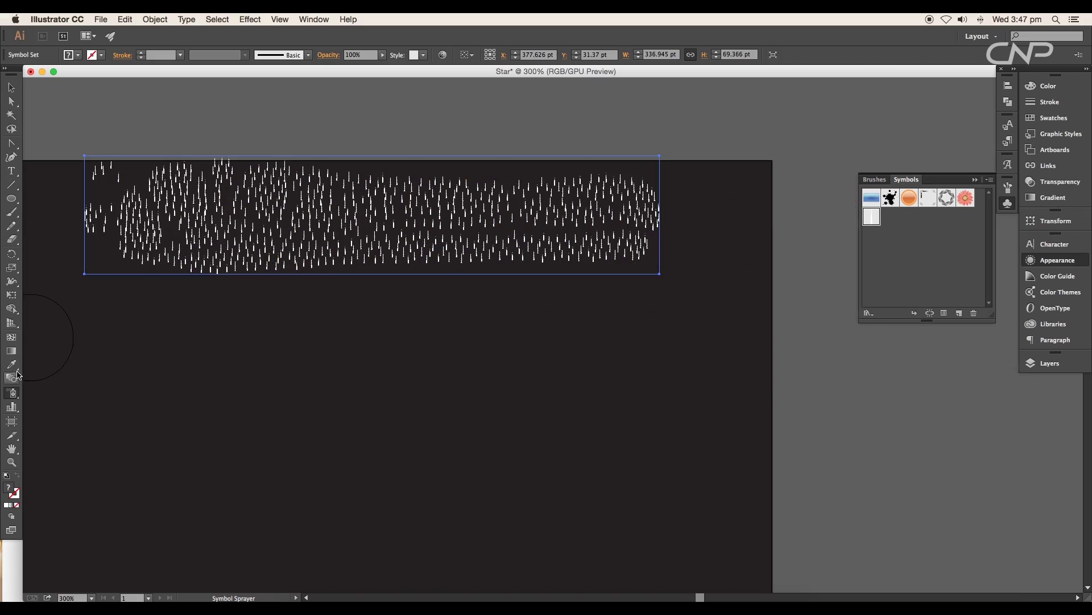
left_click(11, 87)
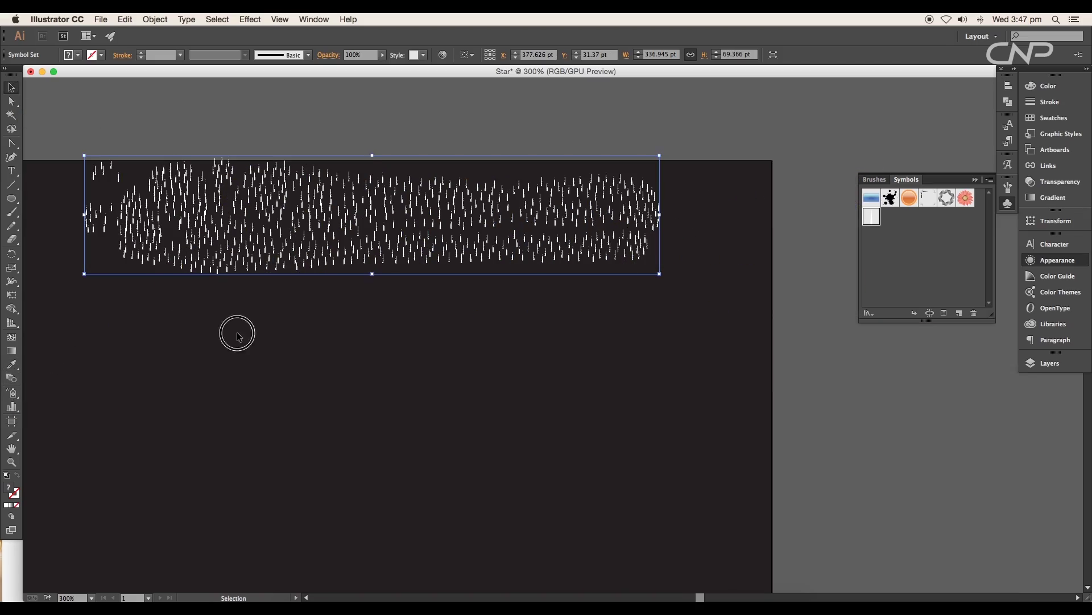
left_click(273, 327)
Lower the Symbol Sprayer's intensity and spray a second, sparser set of drops about 336 × 56 pt along the dense band's lower edge.
double_click(17, 395)
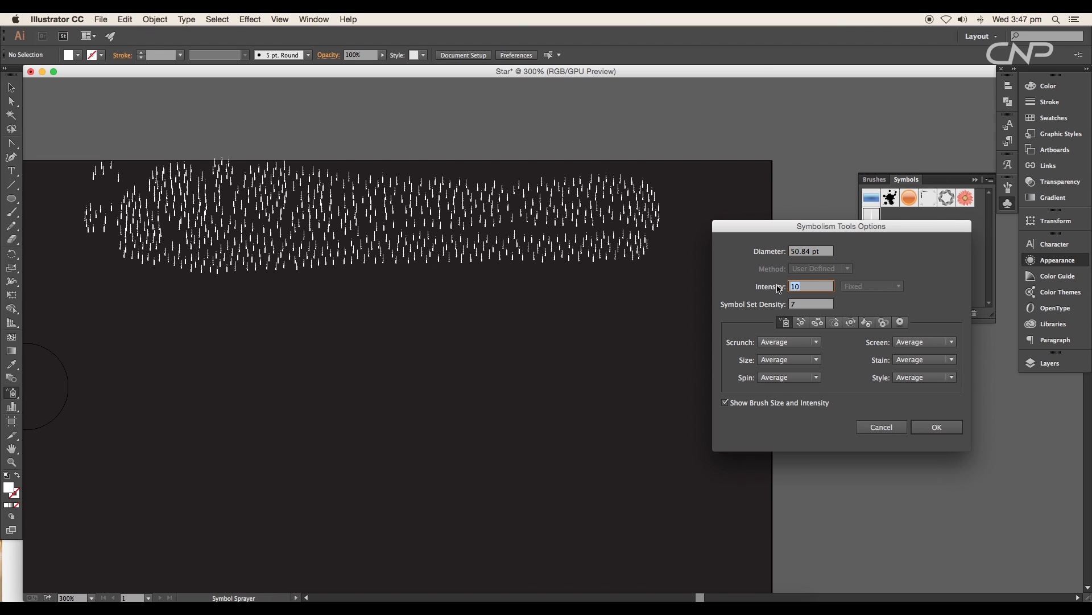
left_click(936, 427)
key("super+plus")
key("super+plus")
left_click_drag(634, 275, 502, 281)
key("super+minus")
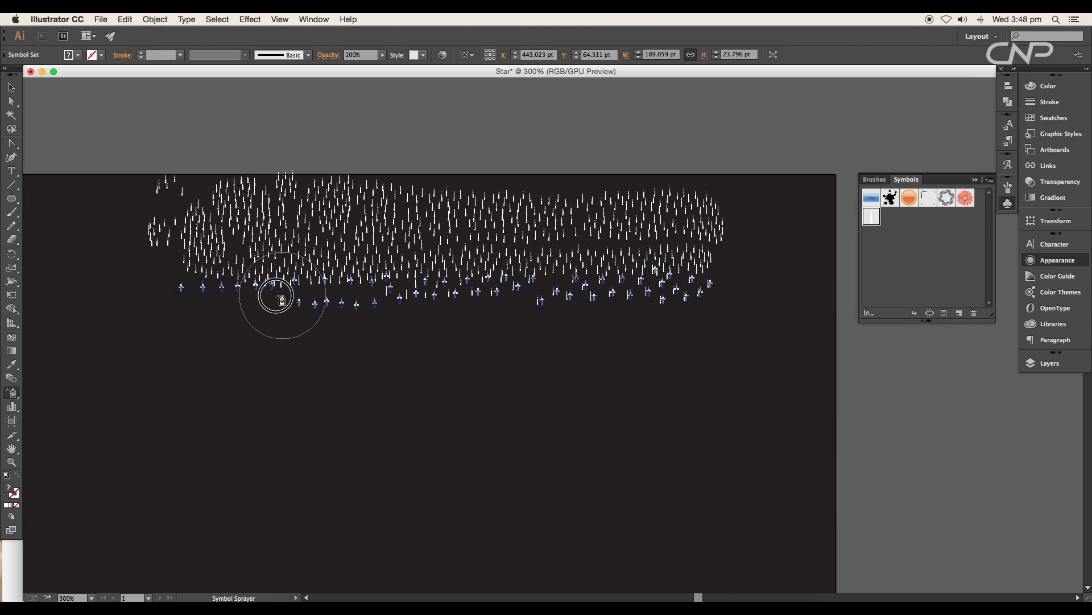
mouse_move(275, 297)
left_mouse_down()
mouse_move(195, 300)
mouse_move(660, 290)
mouse_move(200, 268)
mouse_move(492, 267)
mouse_move(51, 103)
left_mouse_up()
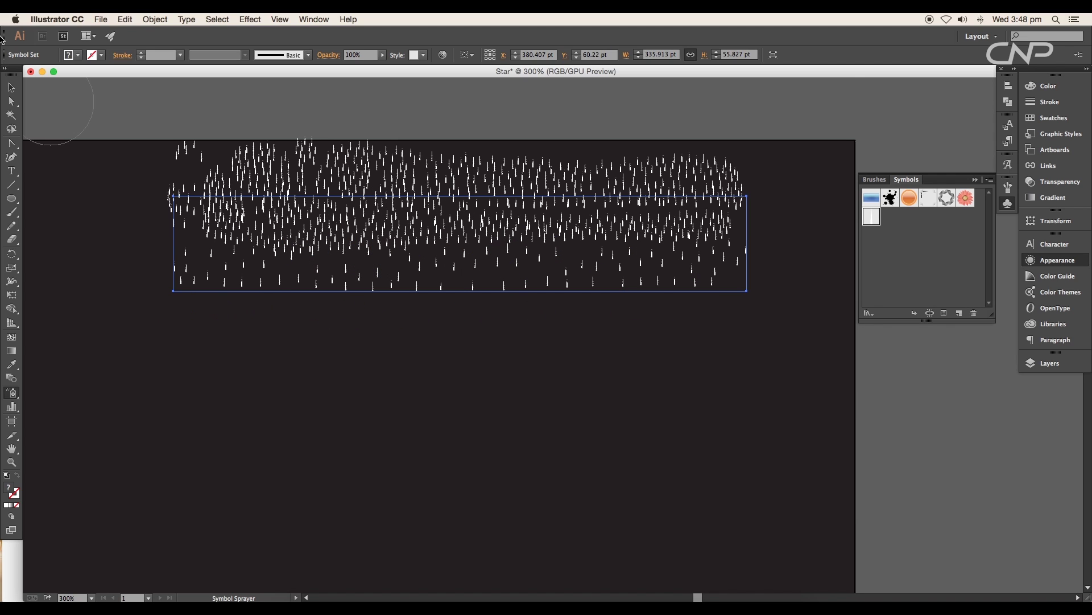
Select the dense symbol set and shift its drops across the band with the Symbol Shifter tool.
left_click(10, 86)
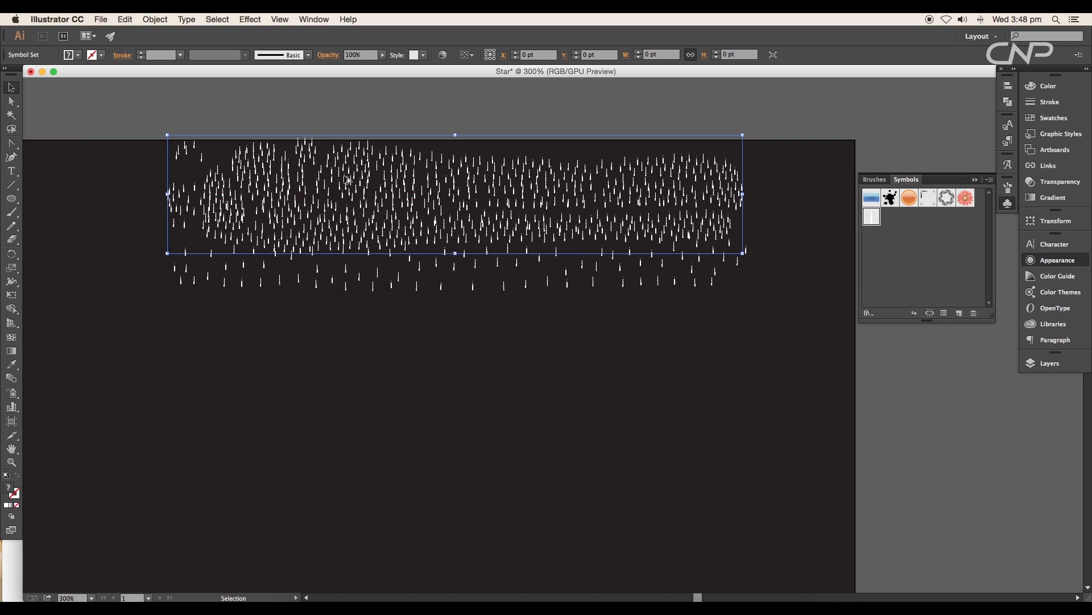
key("super+equal")
key("space")
mouse_move(575, 212)
left_mouse_down()
mouse_move(542, 222)
mouse_move(587, 221)
left_mouse_up()
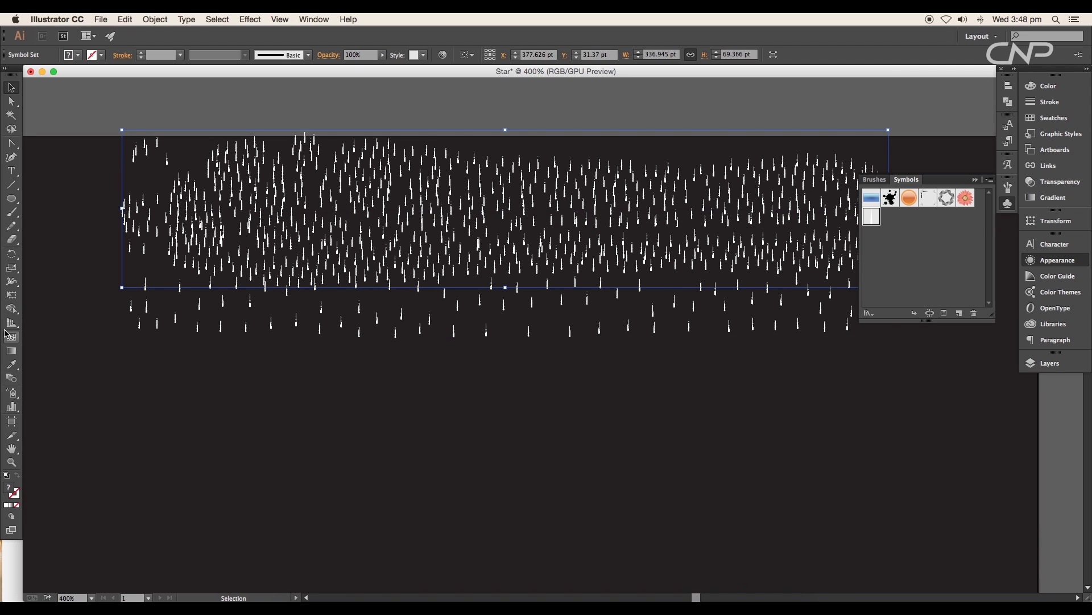
left_click(13, 395)
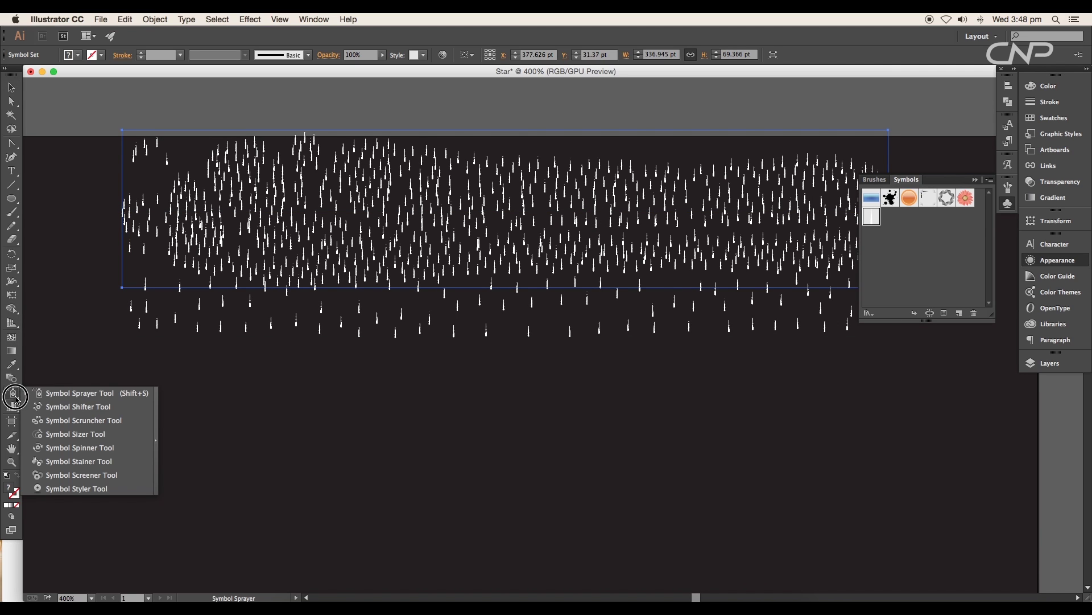
left_click(44, 407)
mouse_move(239, 170)
left_mouse_down()
mouse_move(160, 200)
mouse_move(426, 189)
mouse_move(498, 215)
mouse_move(497, 235)
mouse_move(625, 218)
left_mouse_up()
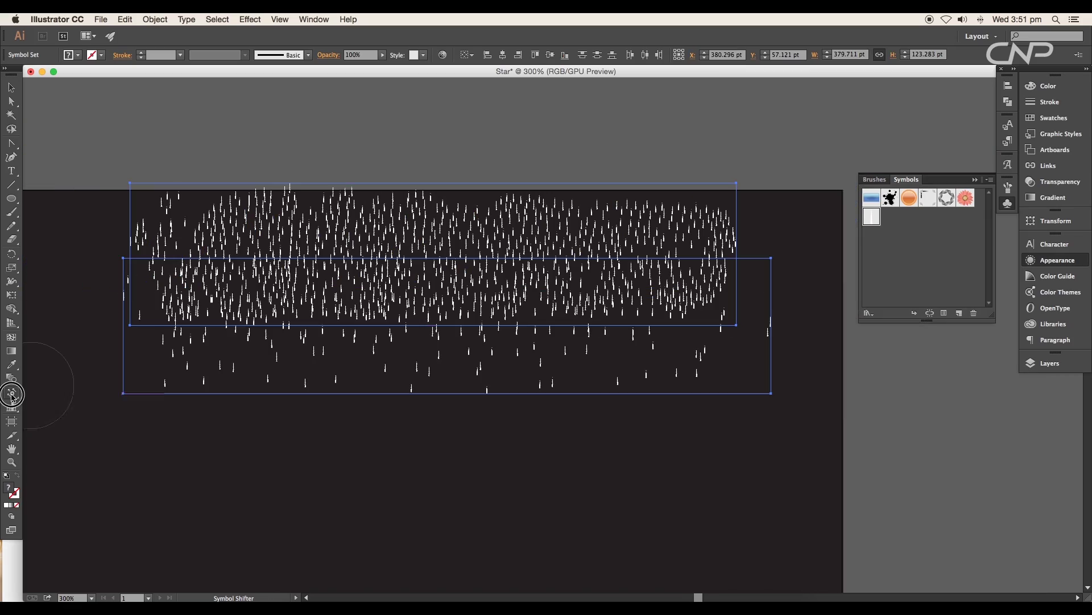
Pull drops of the dense band closer together in clusters with the Symbol Scruncher tool.
left_click(12, 392)
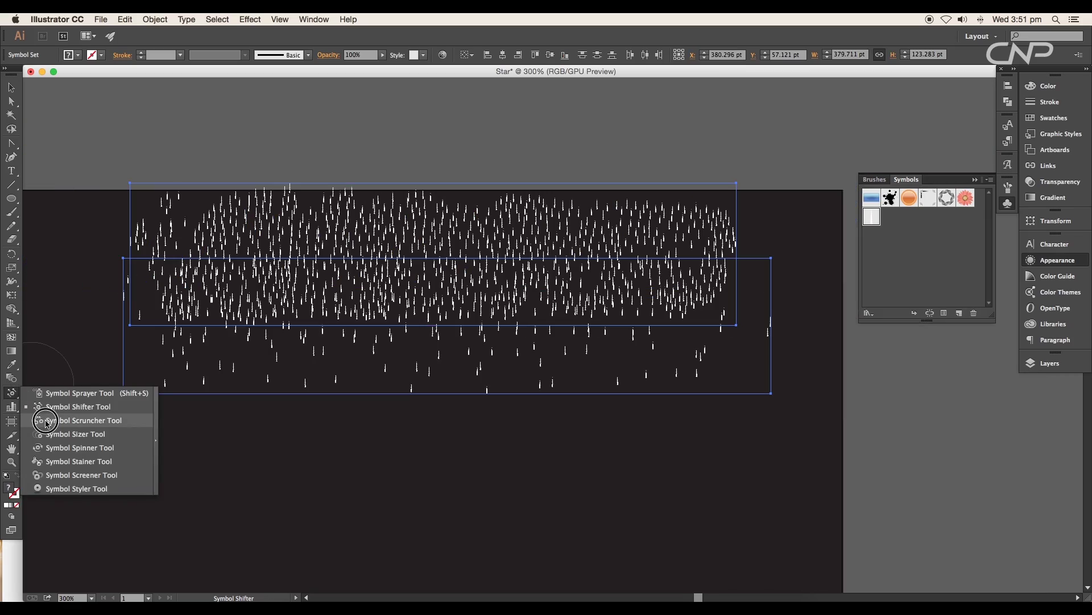
left_click(46, 421)
left_click_drag(216, 242, 668, 246)
Enlarge drops along the lower part of the symbol sets with the Symbol Sizer tool.
left_click(11, 393)
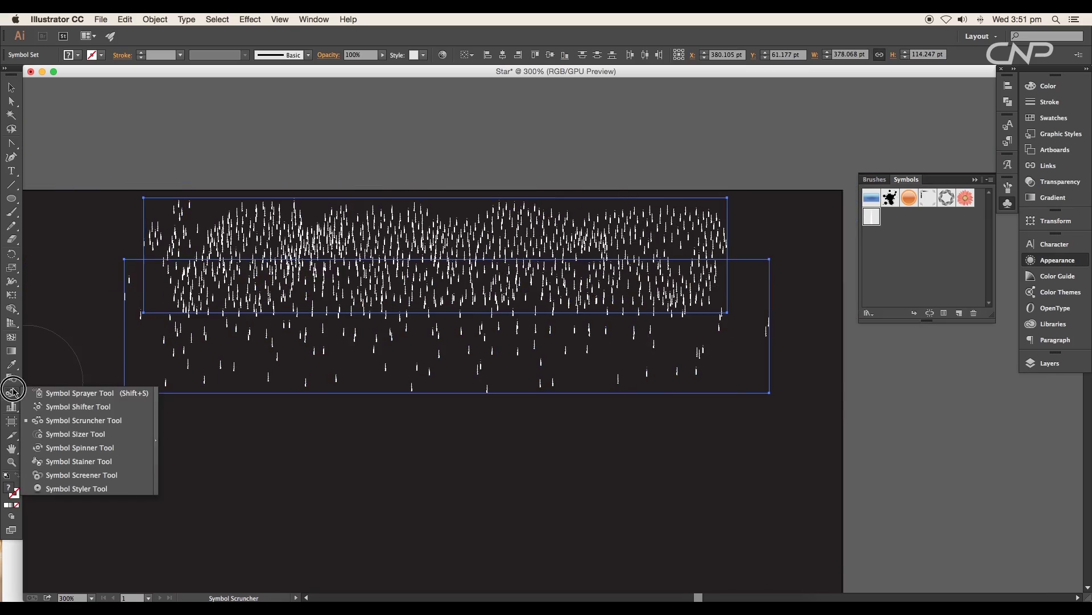
left_click(51, 439)
mouse_move(467, 330)
left_mouse_down()
mouse_move(649, 334)
mouse_move(536, 335)
left_mouse_up()
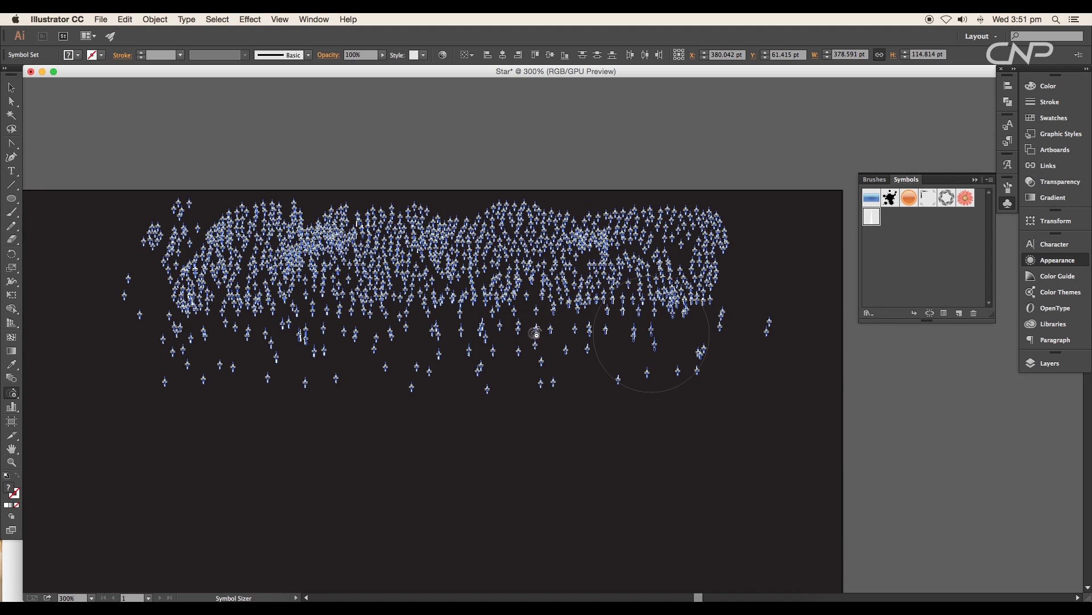
Fade the scattered drops below the dense band to varying transparency with the Symbol Screener tool.
left_click(11, 392)
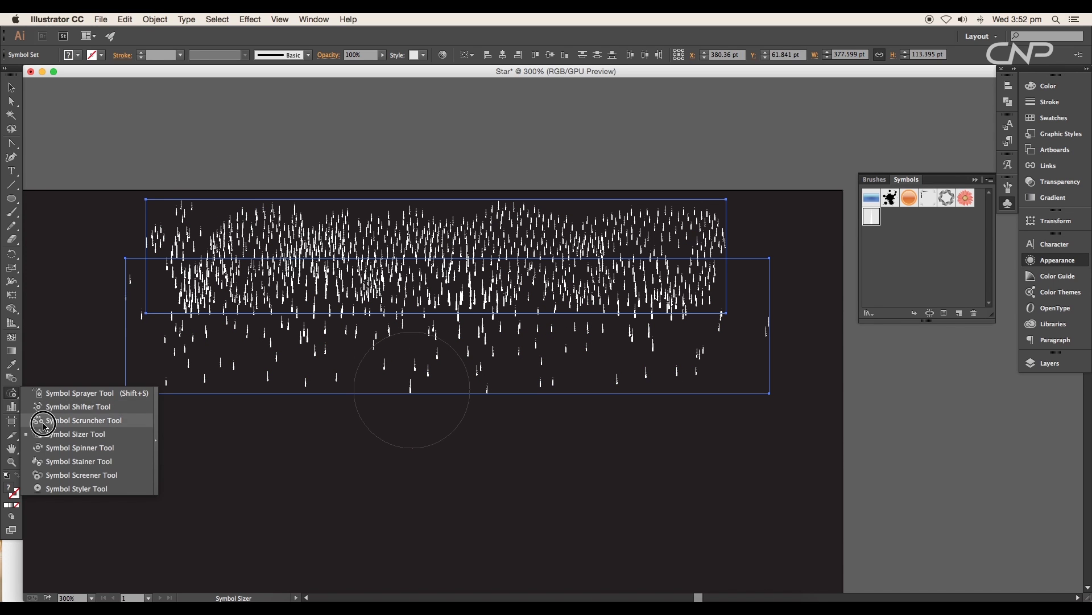
left_click(51, 473)
left_click_drag(222, 334, 227, 383)
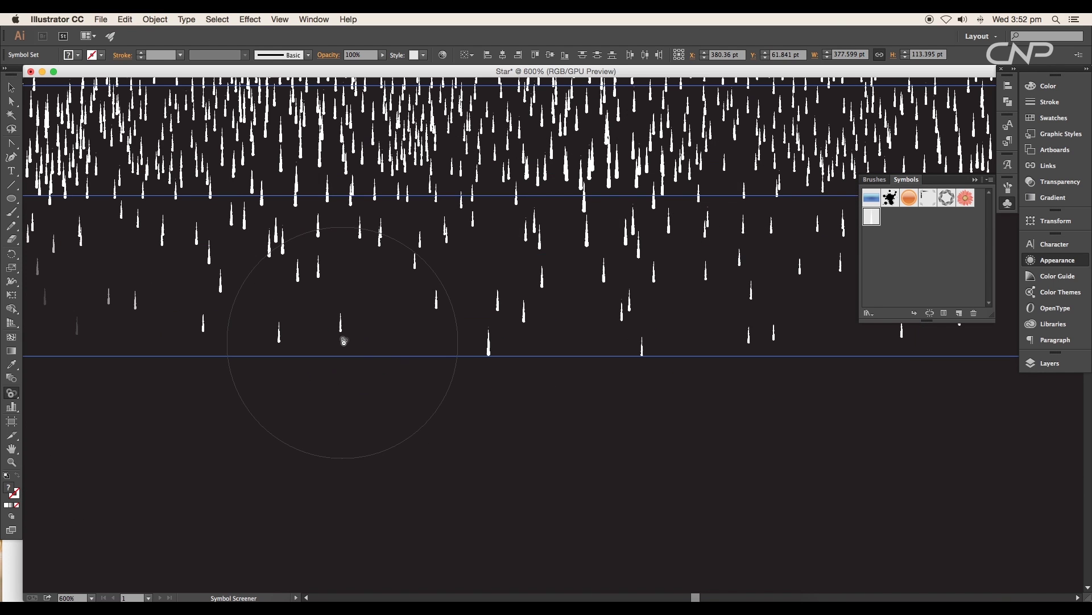
left_click_drag(364, 222, 368, 256)
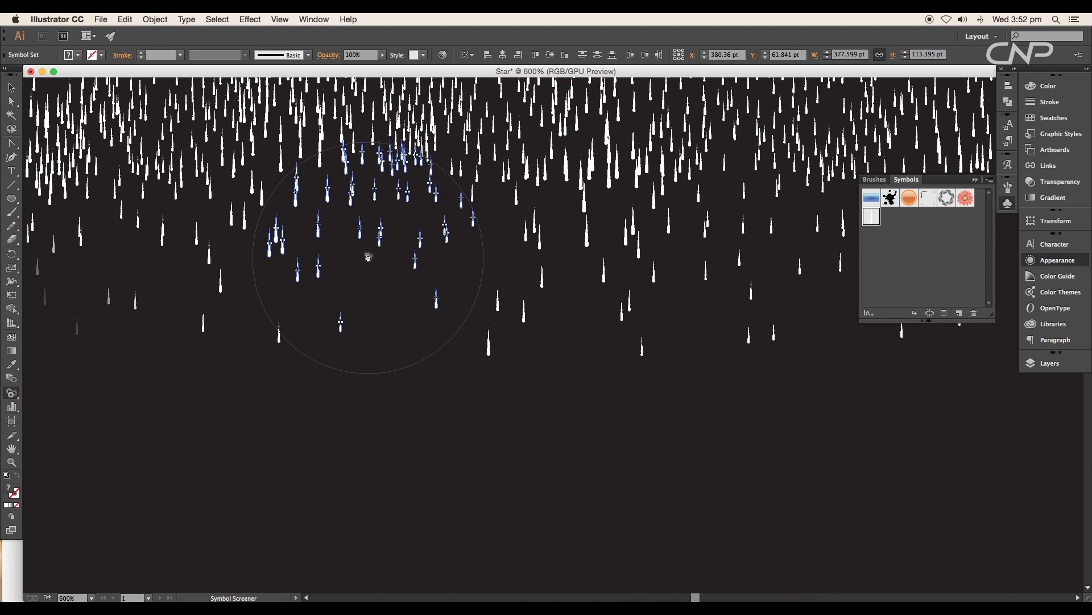
left_click(476, 334)
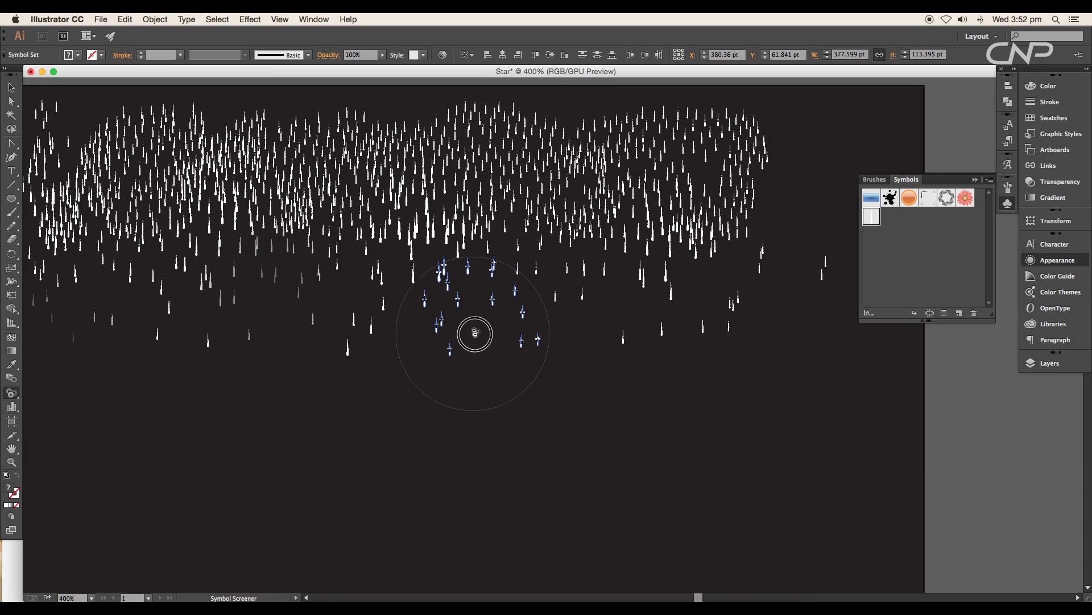
mouse_move(475, 333)
left_mouse_down()
mouse_move(688, 341)
mouse_move(427, 370)
left_mouse_up()
scroll(427, 370, "left", 4)
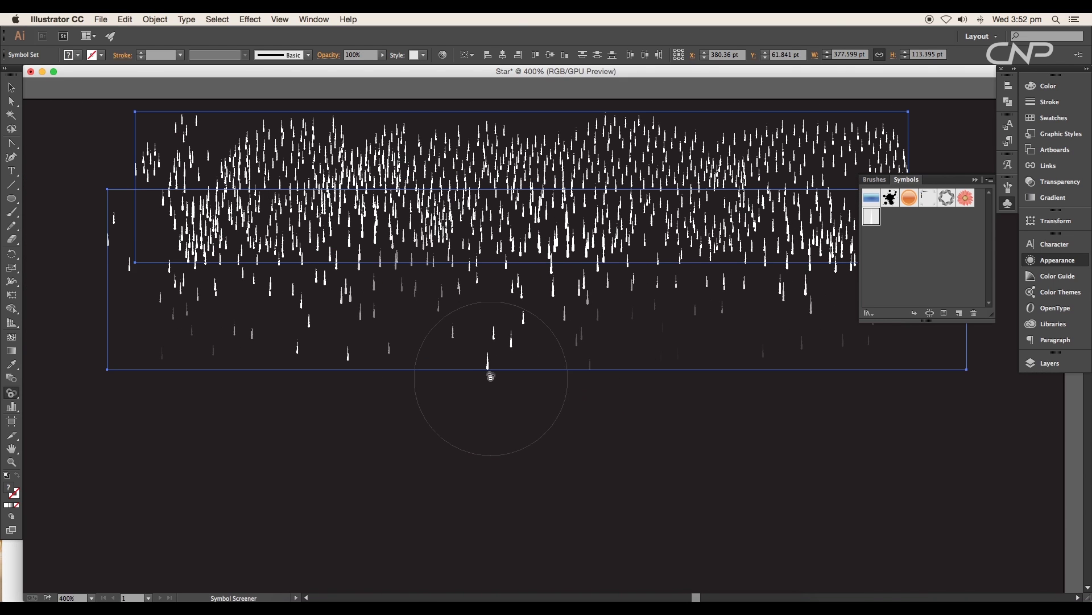
Fade the drops along the dense band's lower edge with a smaller Symbol Screener brush.
scroll(487, 366, "up", 3)
left_click_drag(534, 294, 455, 294)
key("space")
left_click_drag(354, 313, 439, 317)
left_click_drag(372, 295, 313, 318)
key("space")
left_click_drag(312, 321, 388, 323)
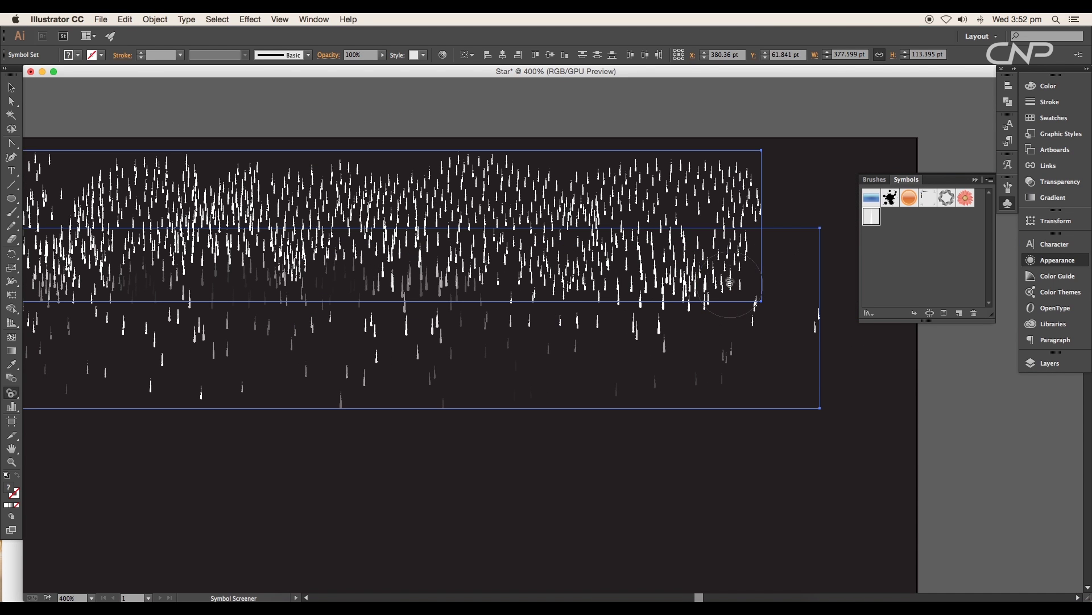
mouse_move(731, 282)
left_mouse_down()
mouse_move(614, 336)
mouse_move(625, 319)
left_mouse_up()
key("space")
left_click_drag(544, 319, 595, 310)
left_click_drag(532, 294, 478, 317)
Fade the bright drops beneath the dense band on the left part of the symbol sets with the Symbol Screener tool.
key("super+=")
key("super+=")
mouse_move(586, 296)
left_mouse_down()
mouse_move(607, 251)
mouse_move(654, 205)
left_mouse_up()
key("space")
left_click_drag(366, 293, 486, 290)
left_click_drag(284, 299, 532, 300)
left_click_drag(332, 329, 419, 319)
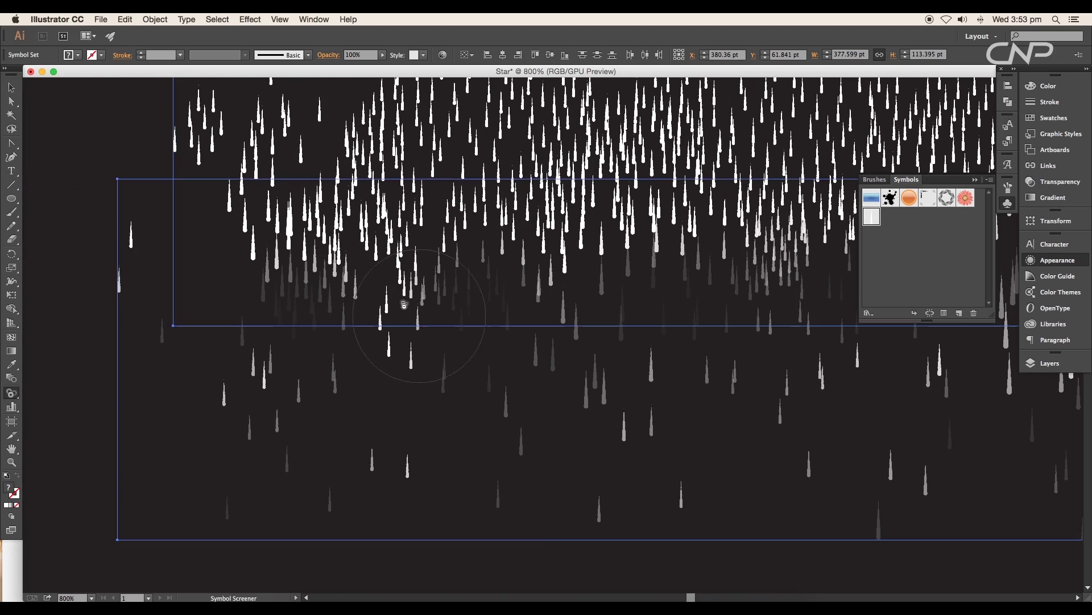
left_click_drag(364, 234, 440, 270)
Fade the drops along the dense band's lower edge toward its right end with the Symbol Screener tool.
key("space")
left_click_drag(692, 334, 507, 334)
left_click_drag(515, 303, 671, 328)
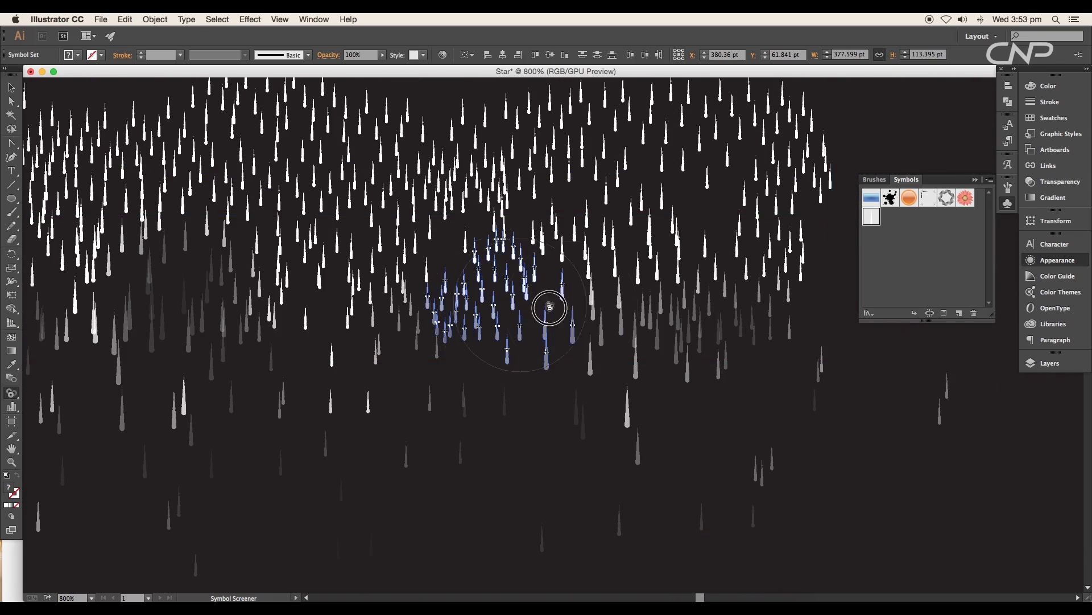
key("space")
left_click_drag(624, 357, 726, 357)
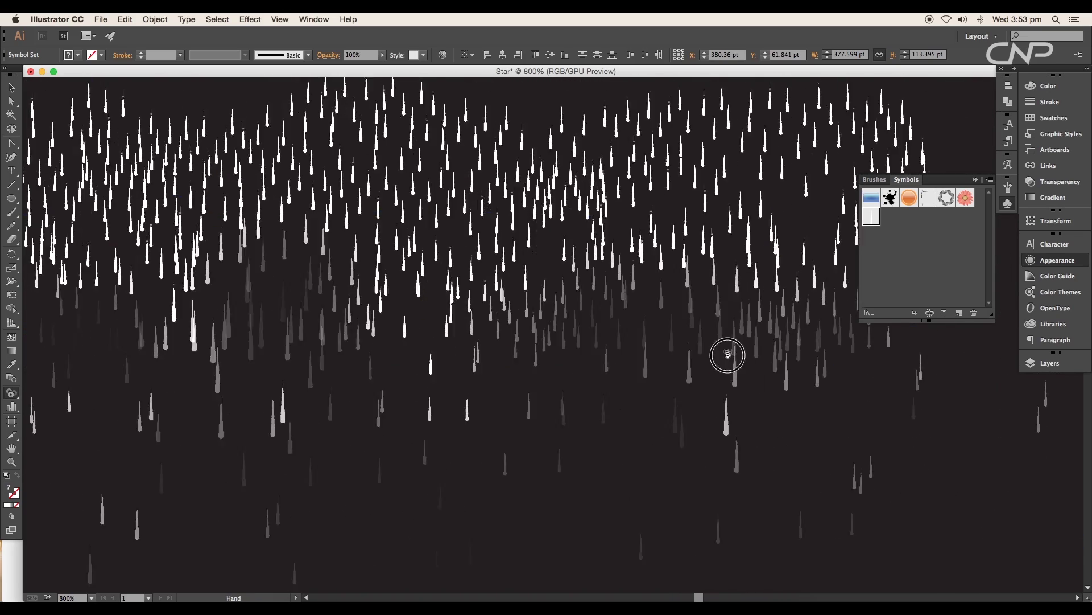
Save both symbol sets as a new Movie Clip symbol named Starfall and clear the original artwork from the artboard.
left_click_drag(734, 433, 103, 171)
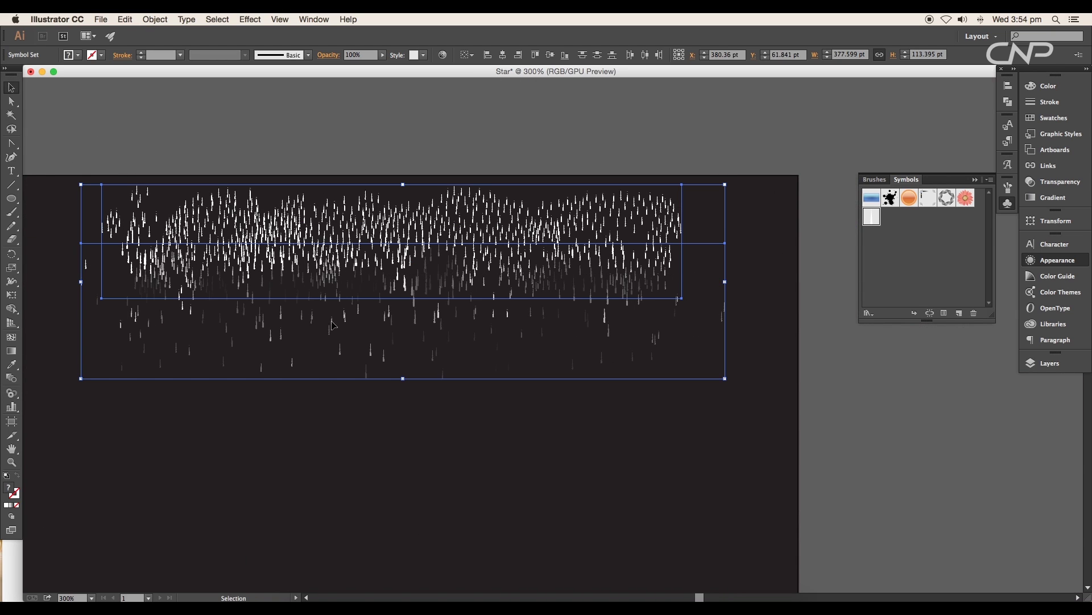
left_click_drag(667, 265, 901, 266)
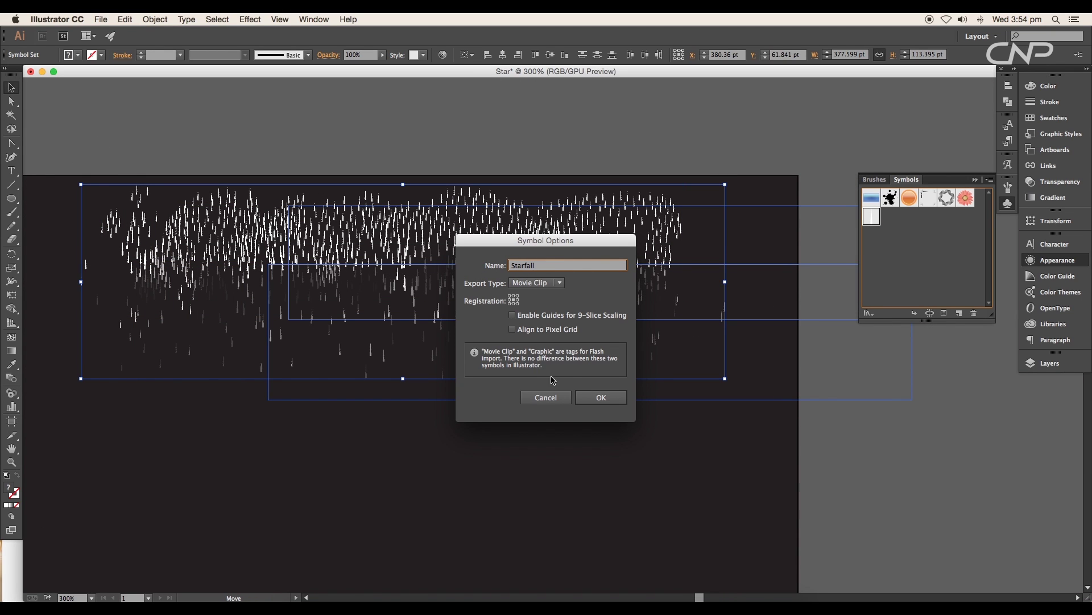
left_click(592, 398)
left_click(444, 127)
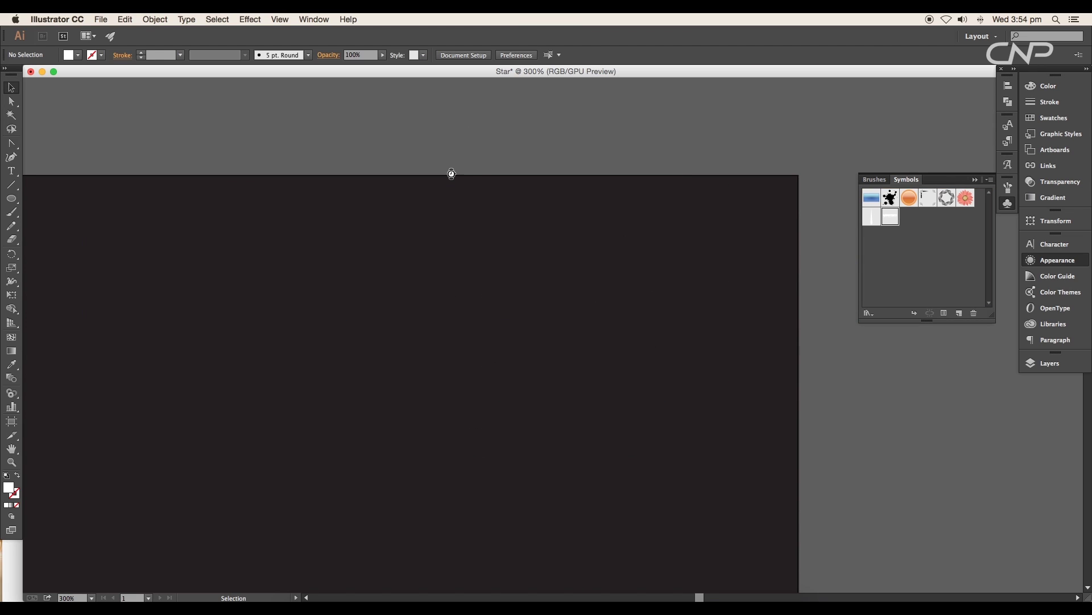
Draw a circle about 133 pt across on the artboard with no fill and a 1 pt black stroke.
left_click_drag(394, 252, 462, 365)
left_click(69, 55)
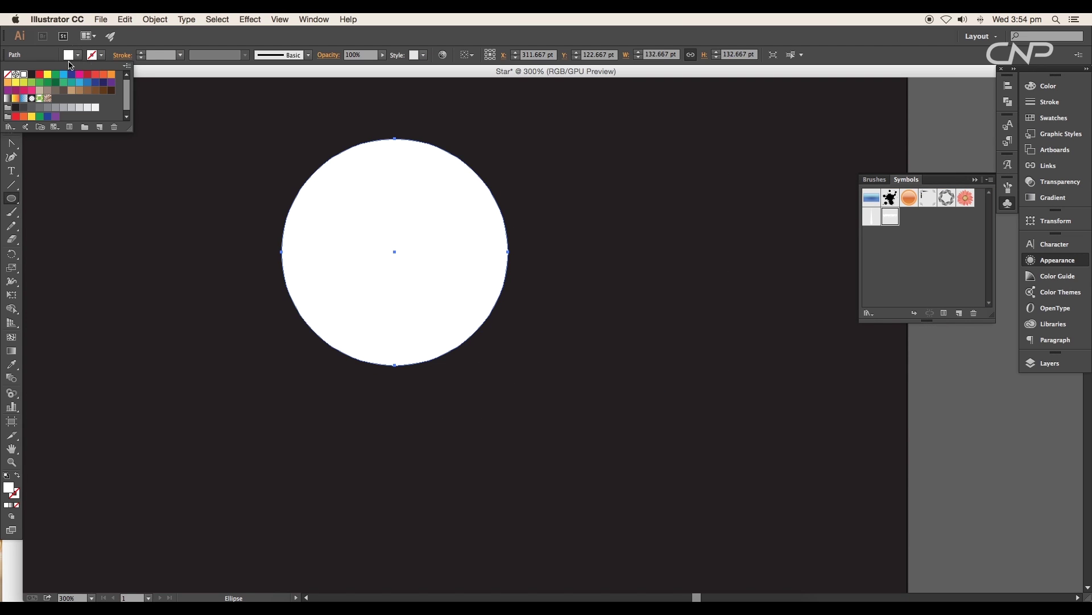
left_click(9, 75)
left_click(103, 55)
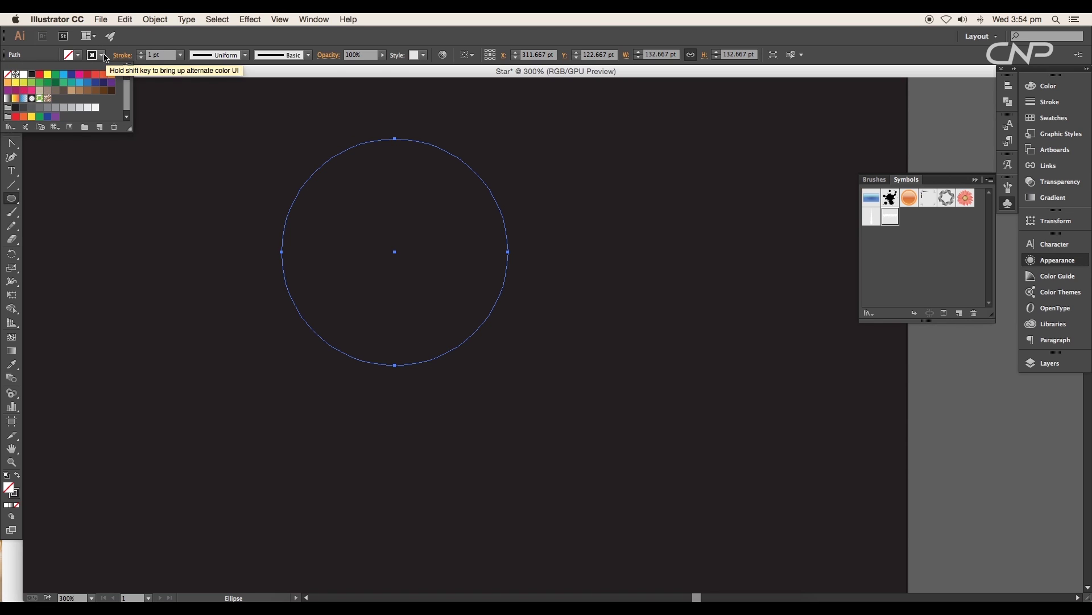
key("Escape")
Cut the circle at its top and bottom anchor points with the Scissors tool and keep only the right half.
key("v")
left_click_drag(18, 244, 34, 252)
left_click(394, 138)
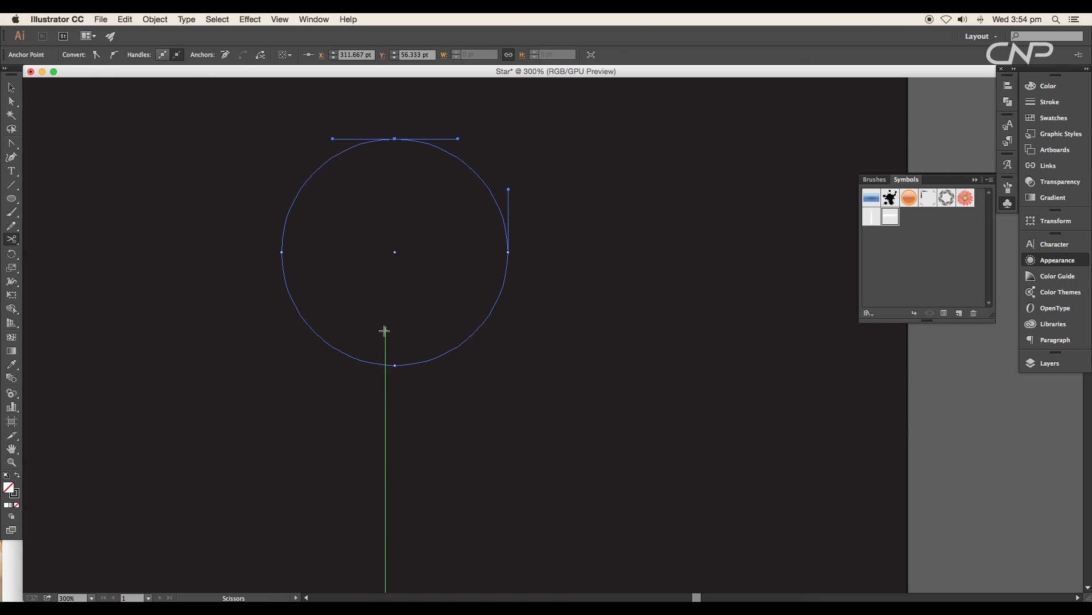
left_click(387, 365)
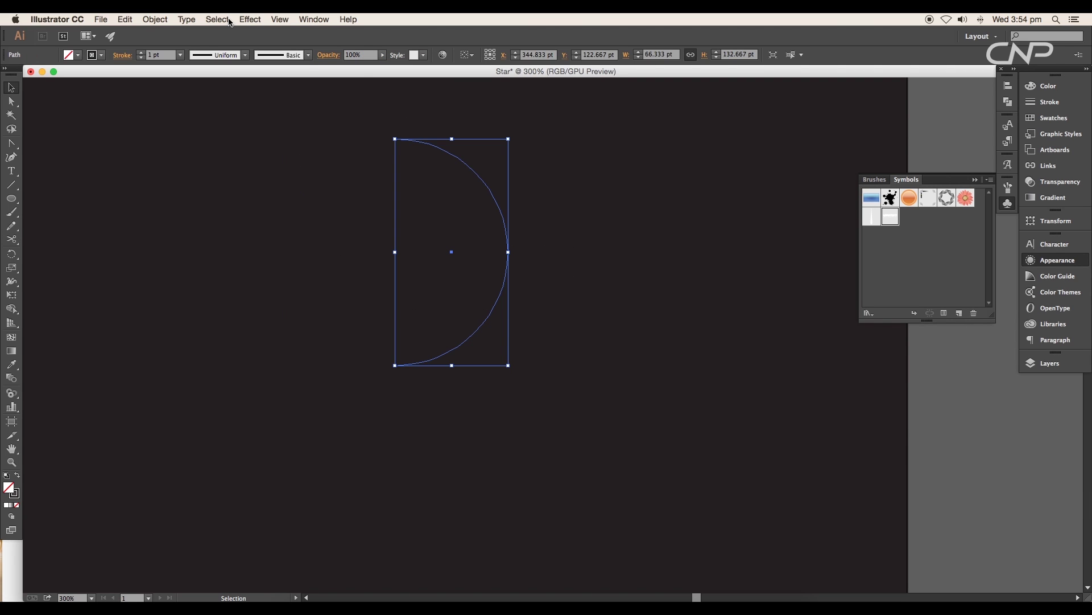
Apply a previewed 3D Revolve effect to the half circle with all three rotation angles set to 0°.
left_click(258, 22)
mouse_move(284, 88)
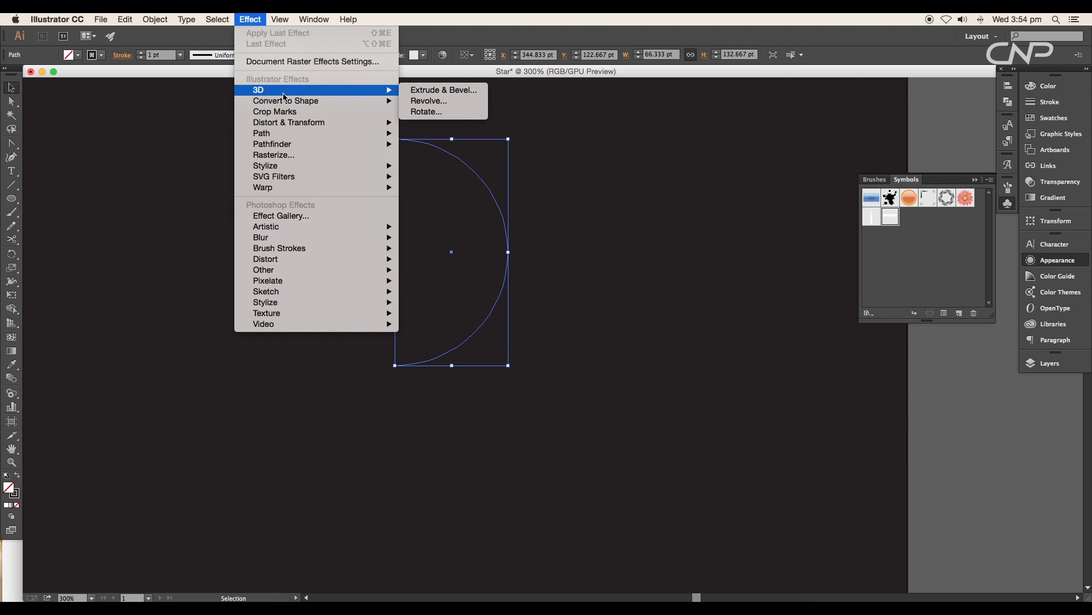
left_click(427, 104)
left_click(626, 484)
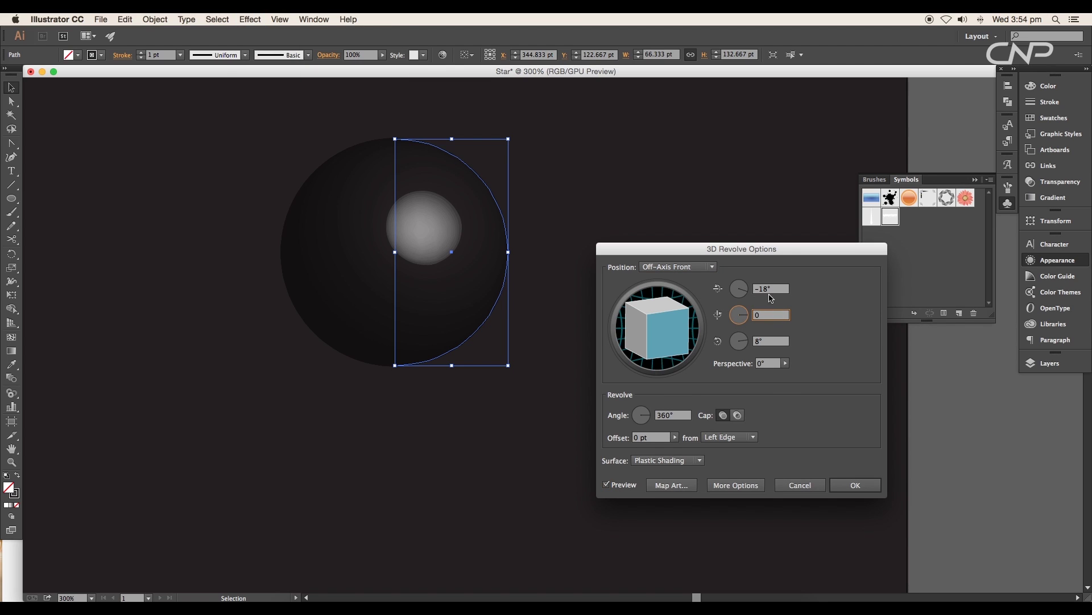
double_click(768, 288)
type("0")
left_click_drag(767, 341, 725, 344)
left_click(771, 316)
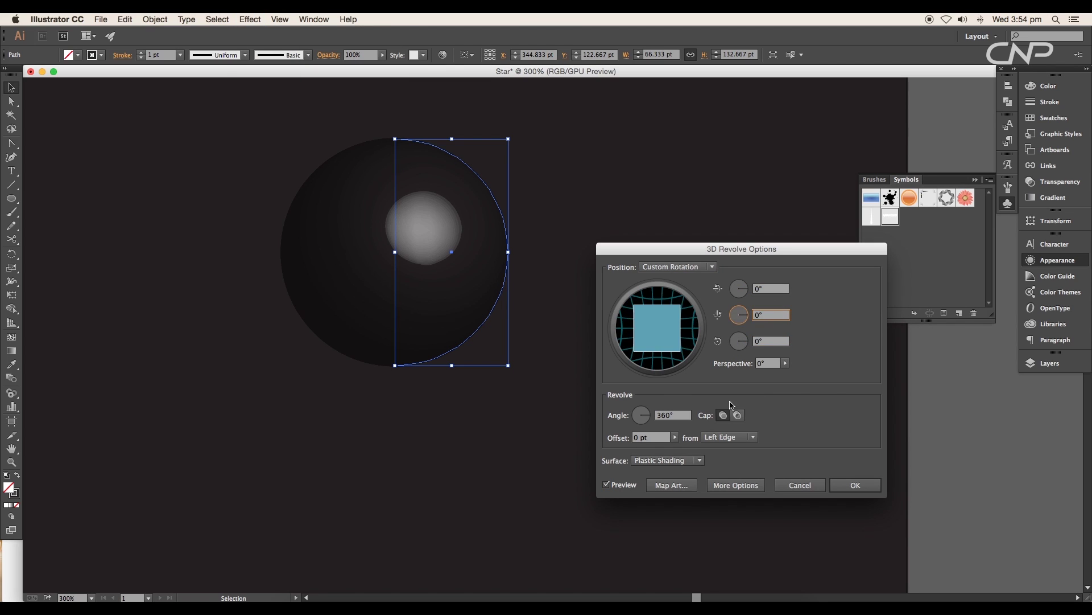
Map the Starfall symbol onto surface 1 of the revolved sphere, enlarged and moved up over its upper half.
left_click(672, 484)
left_click(825, 228)
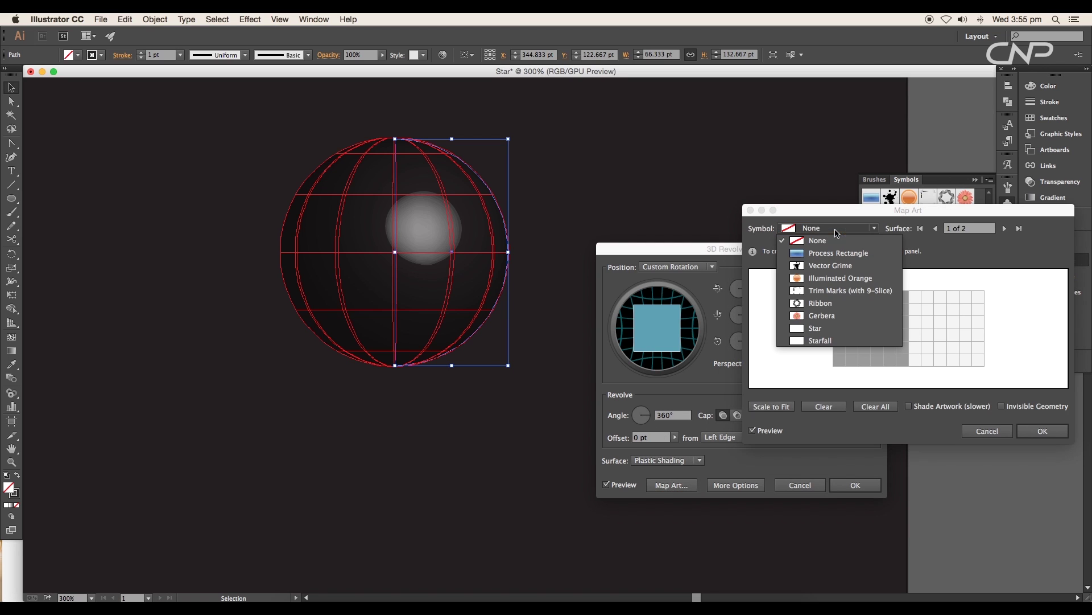
left_click(834, 344)
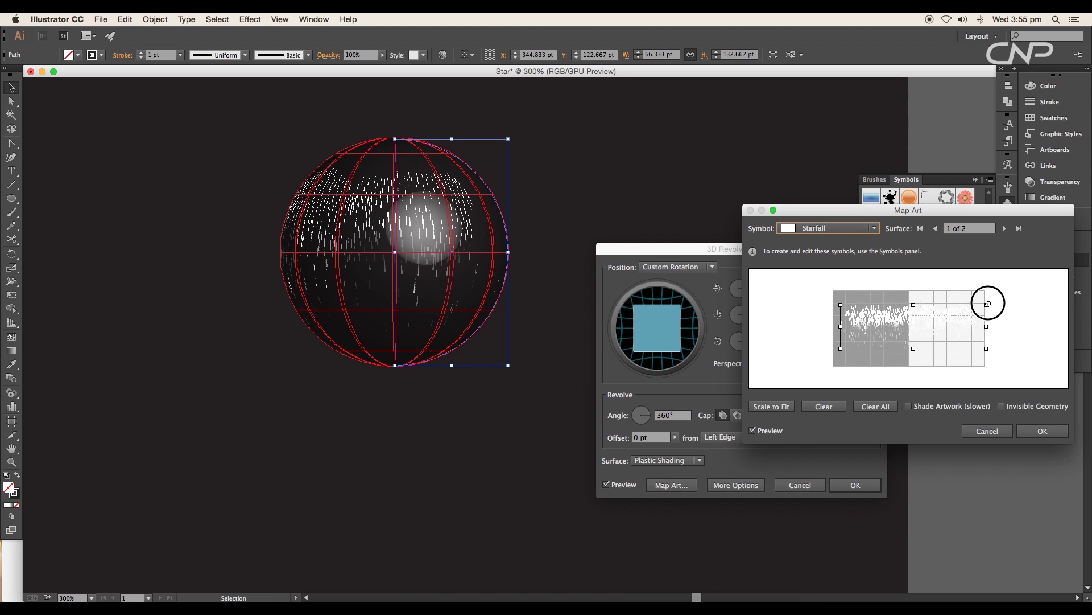
left_click_drag(989, 304, 996, 301)
left_click_drag(840, 303, 811, 293)
left_click_drag(911, 322, 911, 312)
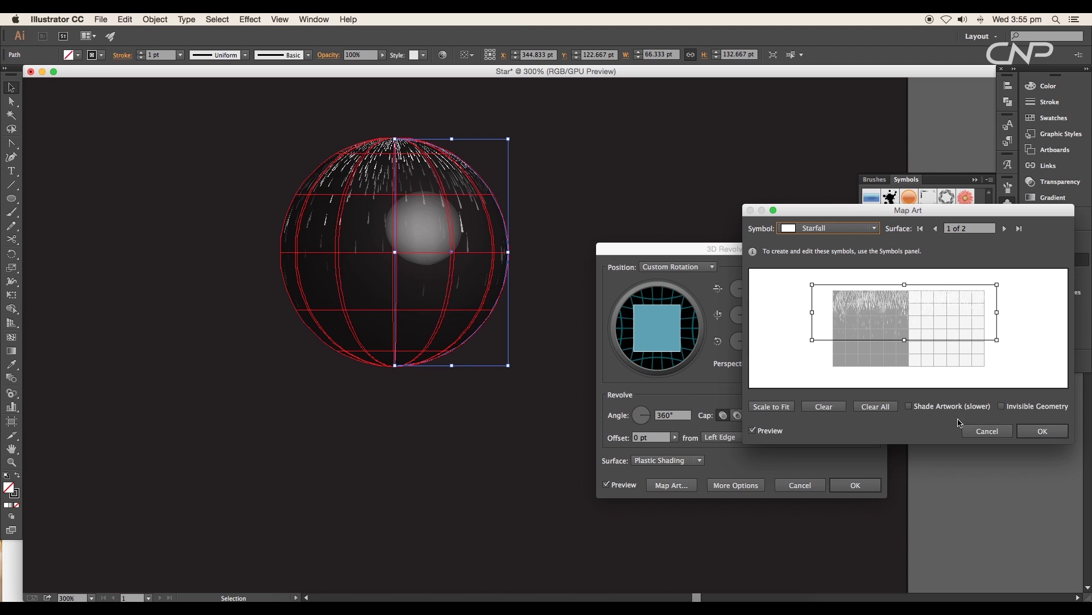
Enable Invisible Geometry, fit the mapped Starfall artwork to the surface's width along its top, and apply the 3D effect.
left_click(1002, 406)
left_click_drag(812, 285, 831, 293)
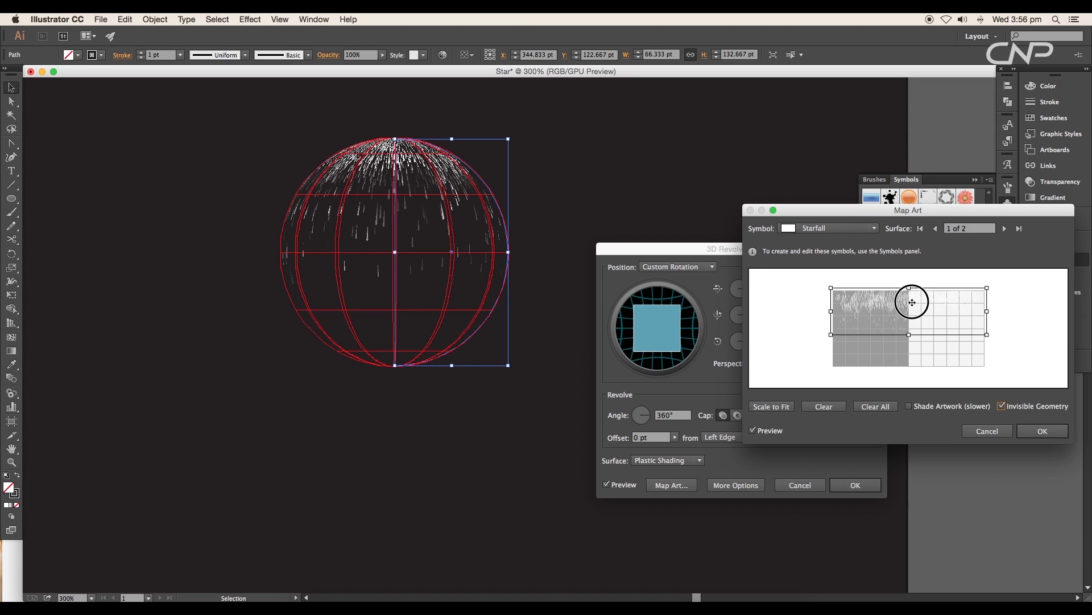
left_click(1029, 435)
key("Return")
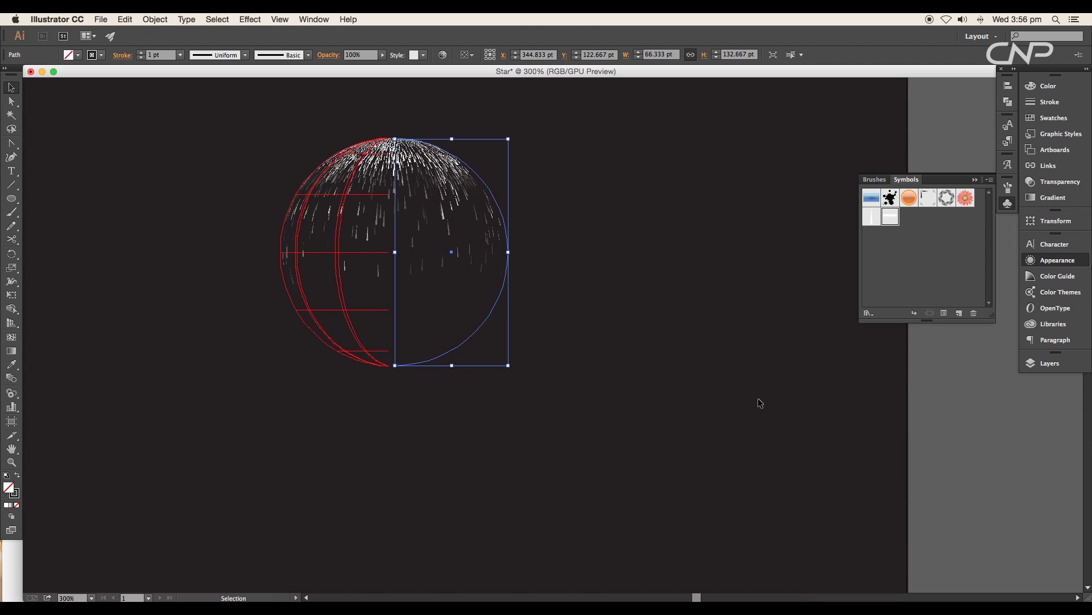
Edit the Starfall symbol and adjust the transparency of its lower drops with the Symbol Screener tool.
left_click(623, 337)
left_click(403, 148)
scroll(397, 152, "up", 2)
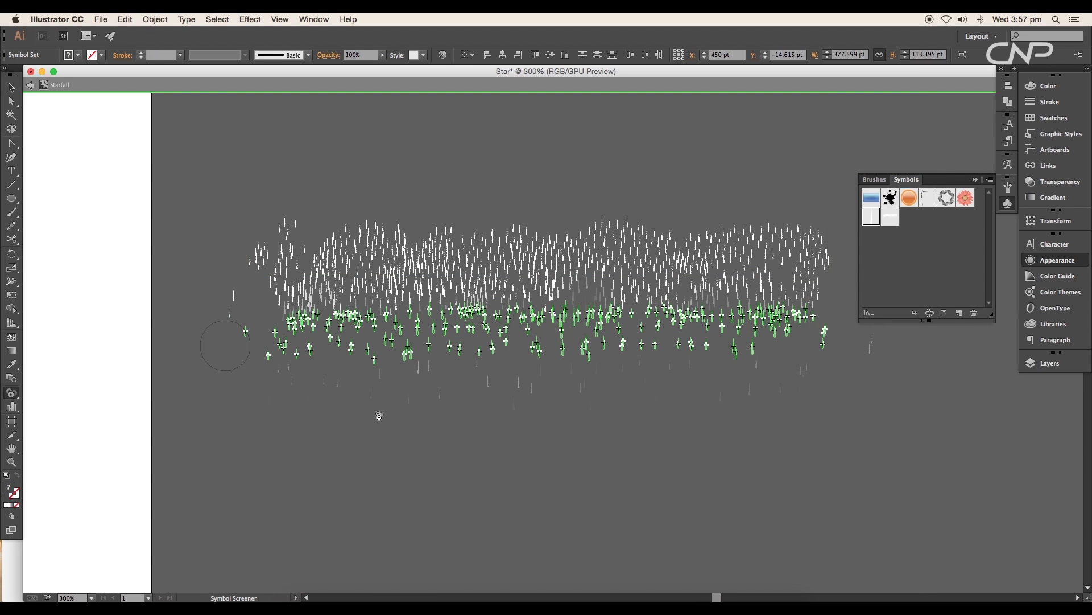
left_click_drag(379, 416, 831, 292)
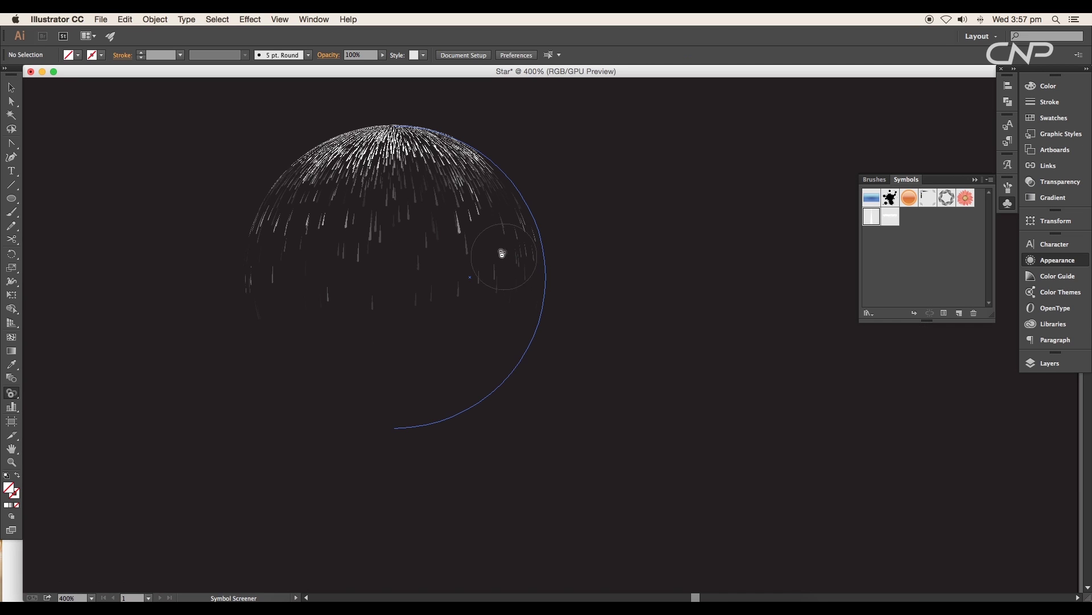
left_click(11, 88)
scroll(459, 292, "down", 2)
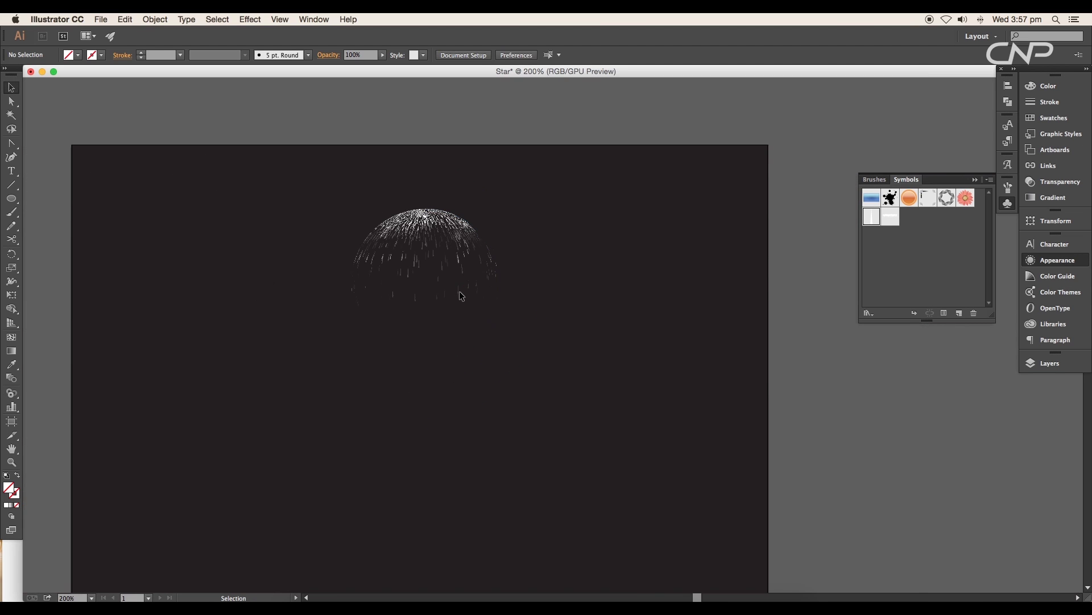
scroll(461, 261, "up", 3)
scroll(402, 317, "down", 2)
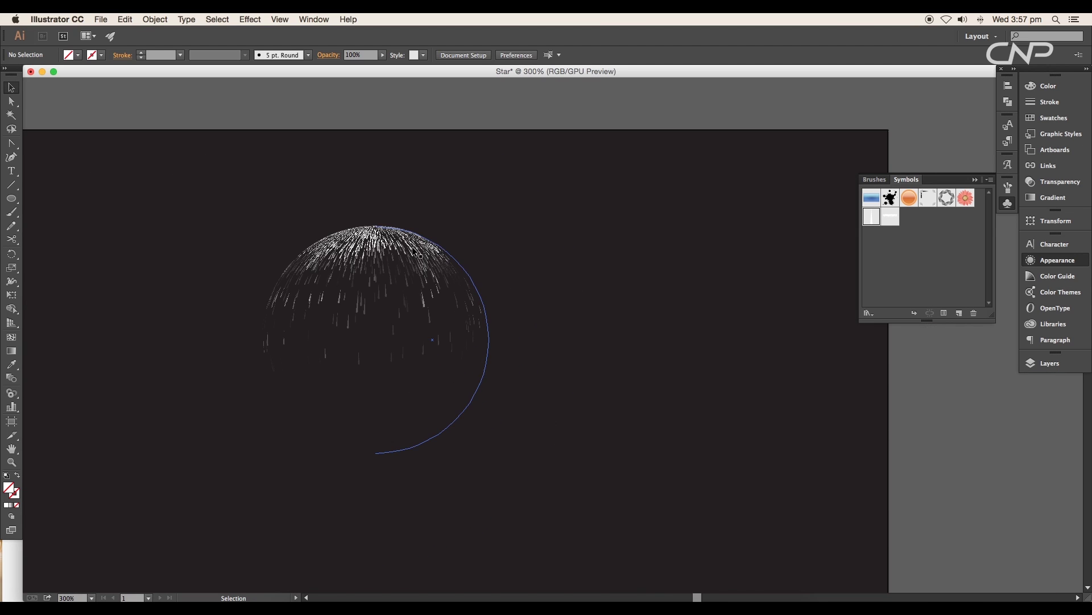
left_click(411, 235)
key("a")
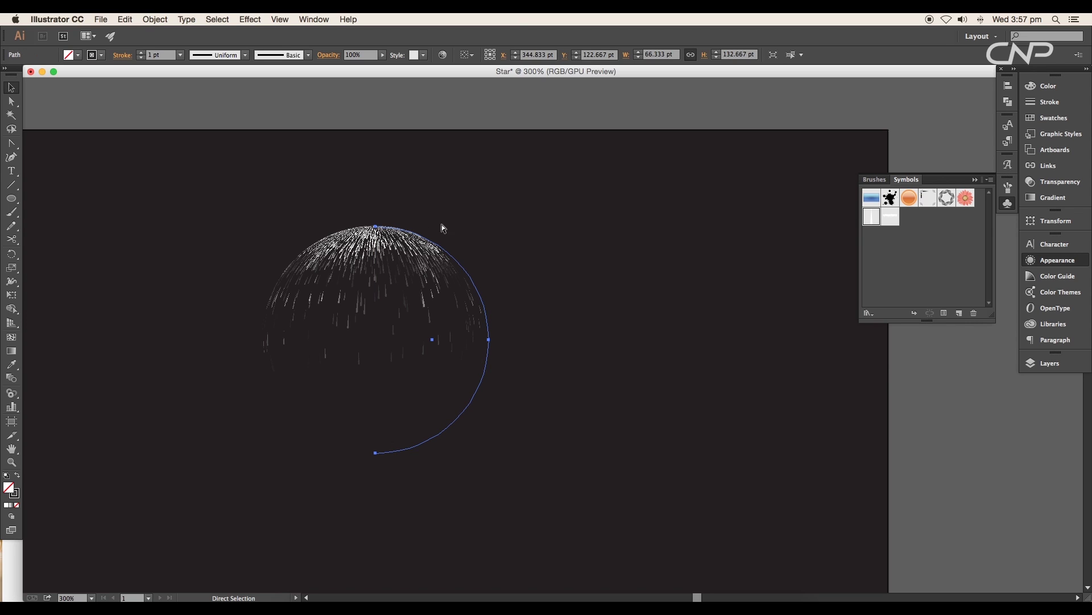
key("v")
left_click_drag(421, 246, 600, 252)
key("ctrl+z")
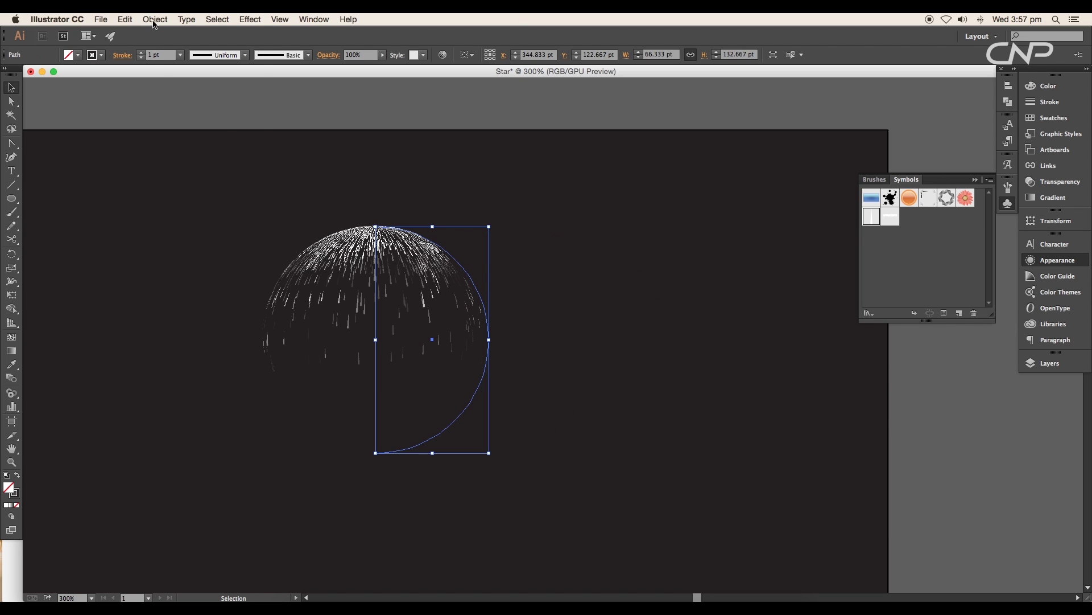
Expand the appearance of the revolved dome and add a vertically flipped copy beneath it to complete the sphere.
left_click(155, 22)
left_click(183, 149)
left_click_drag(494, 220, 317, 395)
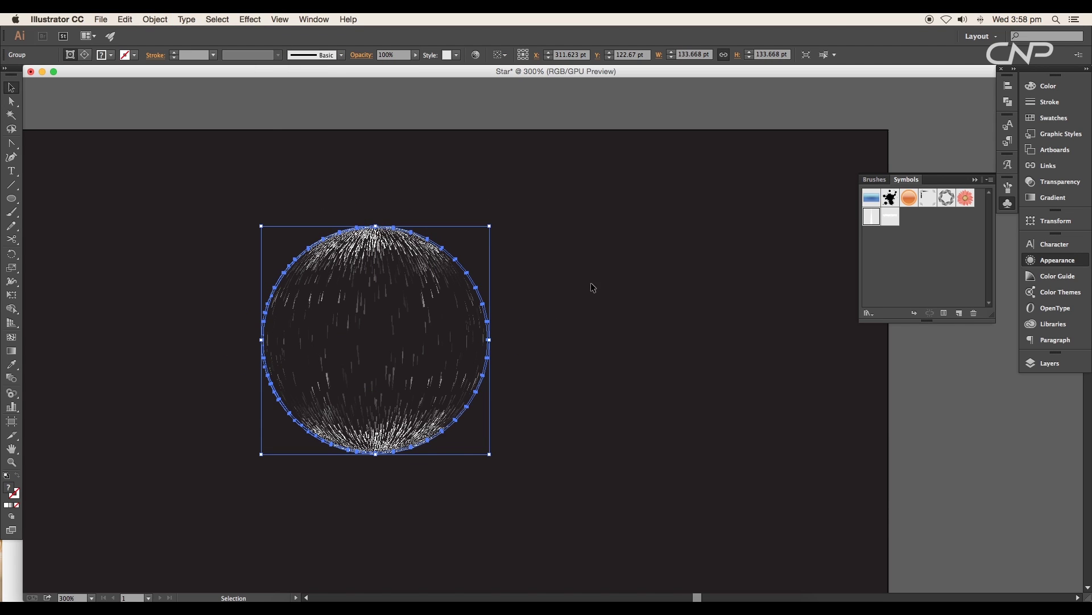
Examine the completed sphere of drops up close and check its outline.
left_click(553, 322)
key("super+1")
scroll(552, 325, "up", 3)
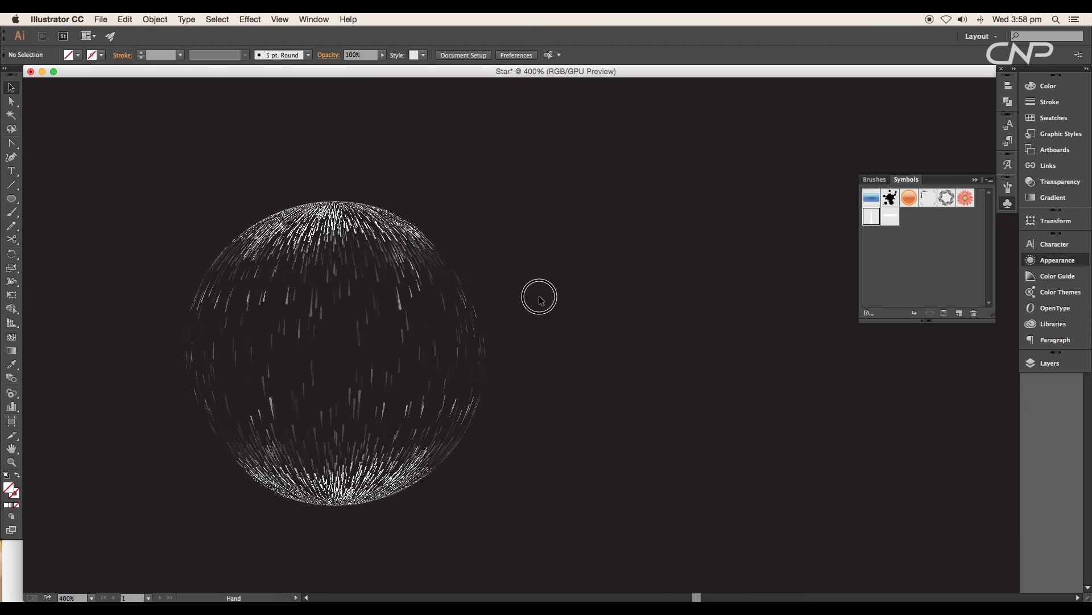
left_click_drag(540, 301, 588, 245)
scroll(487, 414, "up", 3)
scroll(487, 414, "down", 5)
left_click_drag(596, 473, 265, 214)
left_click(546, 317)
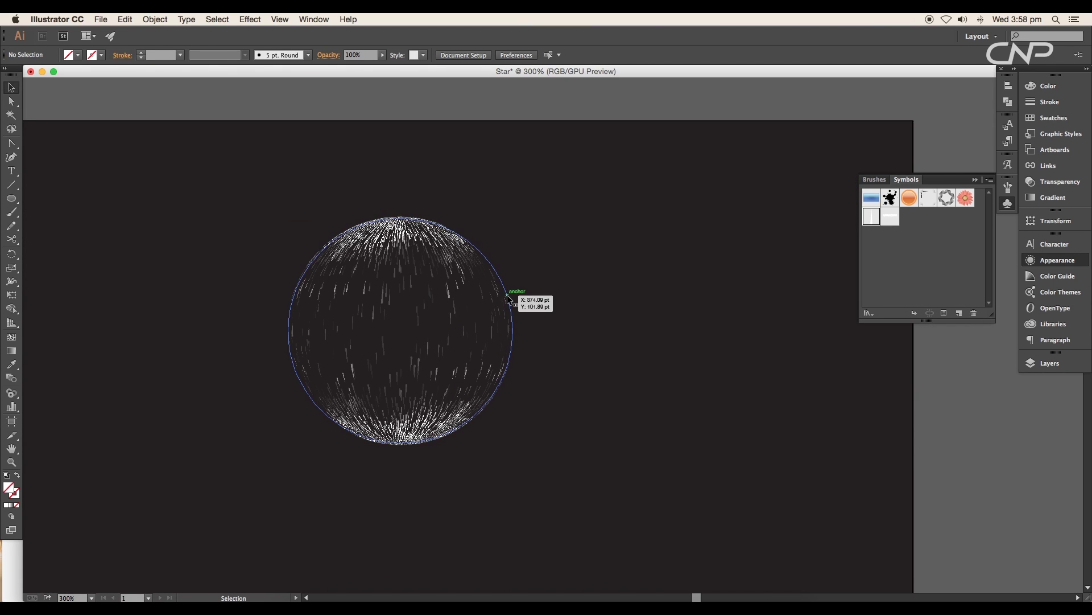
left_click_drag(512, 298, 617, 300)
key("super+z")
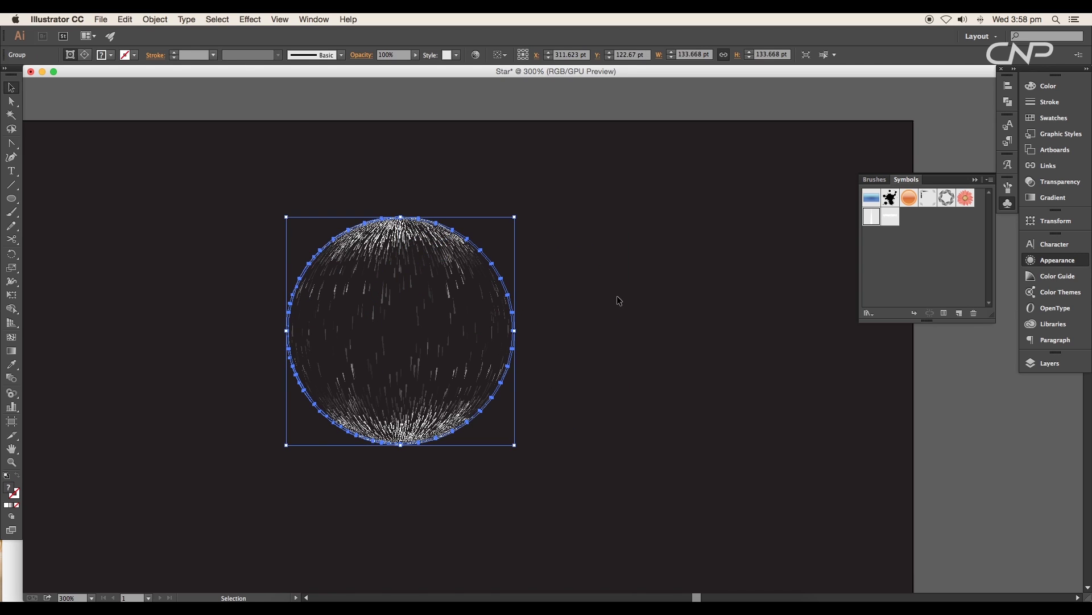
left_click(510, 299)
Switch to Photoshop, set the foreground colour to black and fill the white canvas with it.
left_click(8, 394)
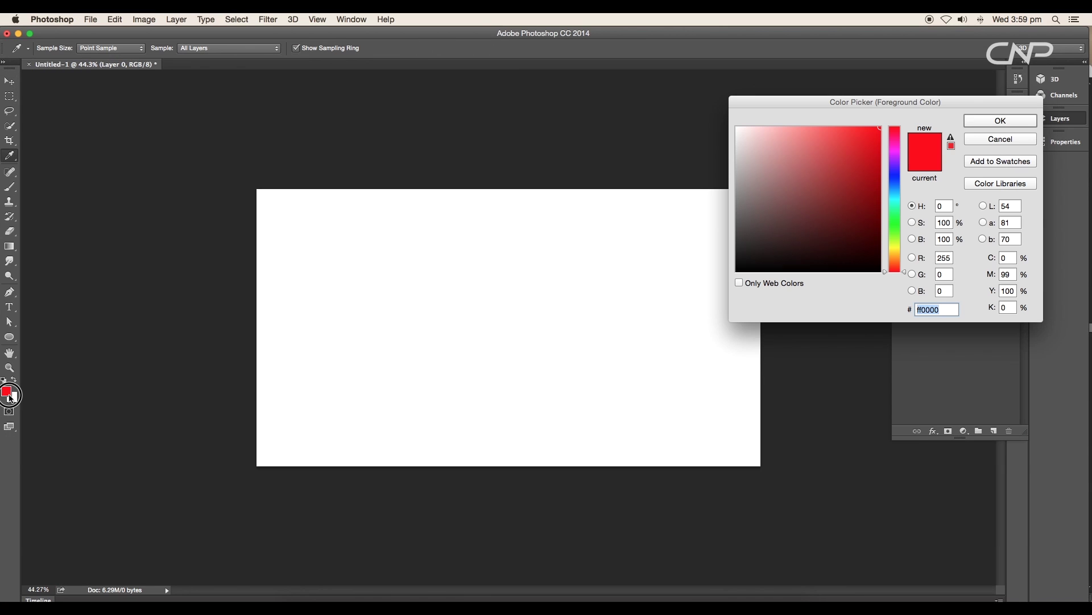
left_click(739, 271)
left_click(1000, 120)
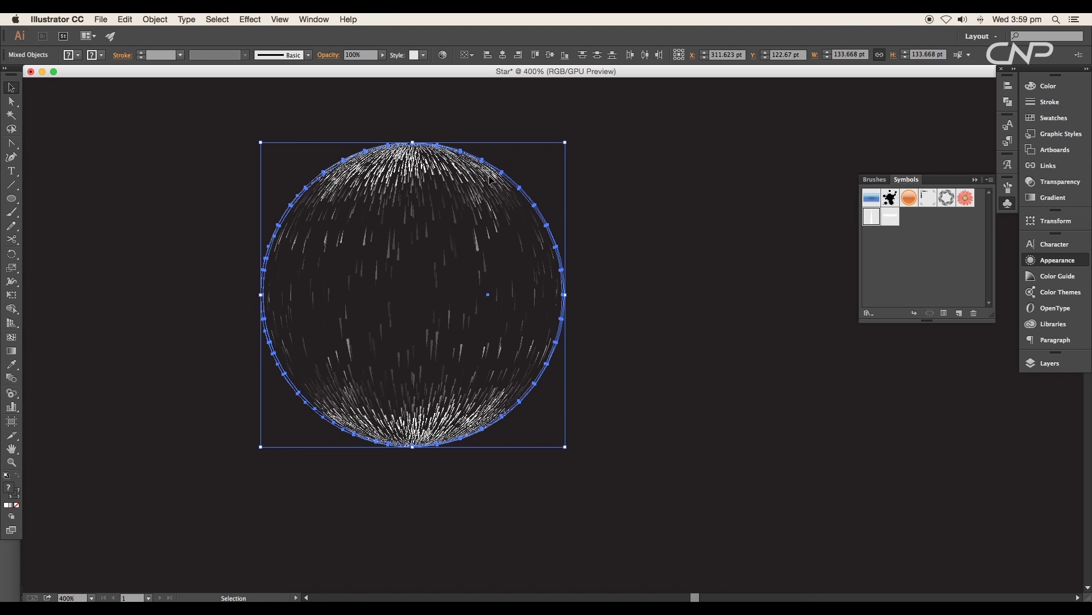
Bring the sphere from Illustrator into the Photoshop document as a smart object and enlarge it on the canvas's right half.
left_click_drag(490, 180, 598, 263)
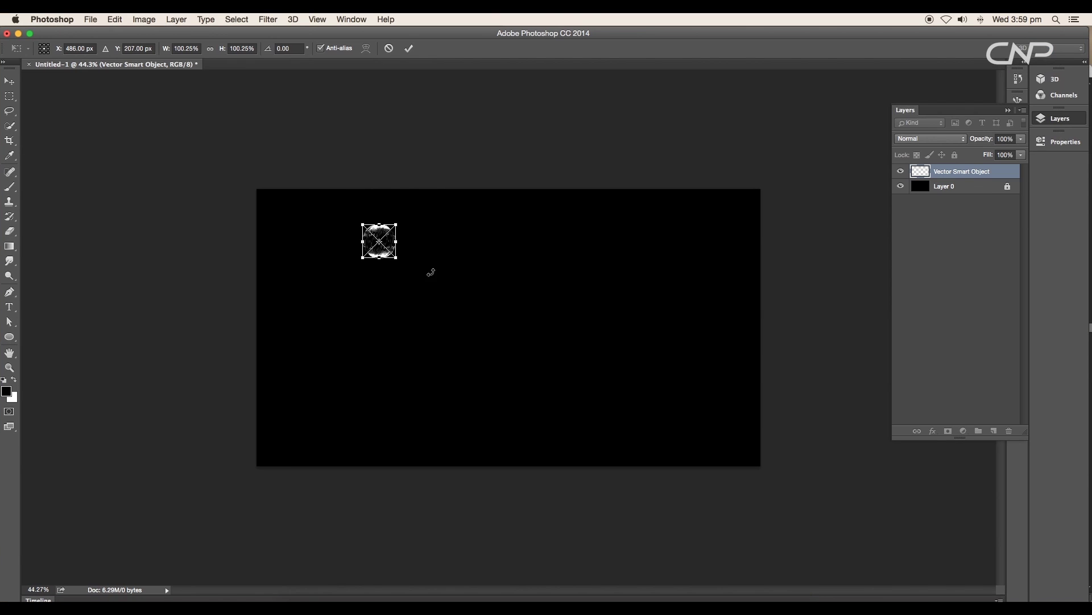
left_click_drag(432, 272, 727, 428)
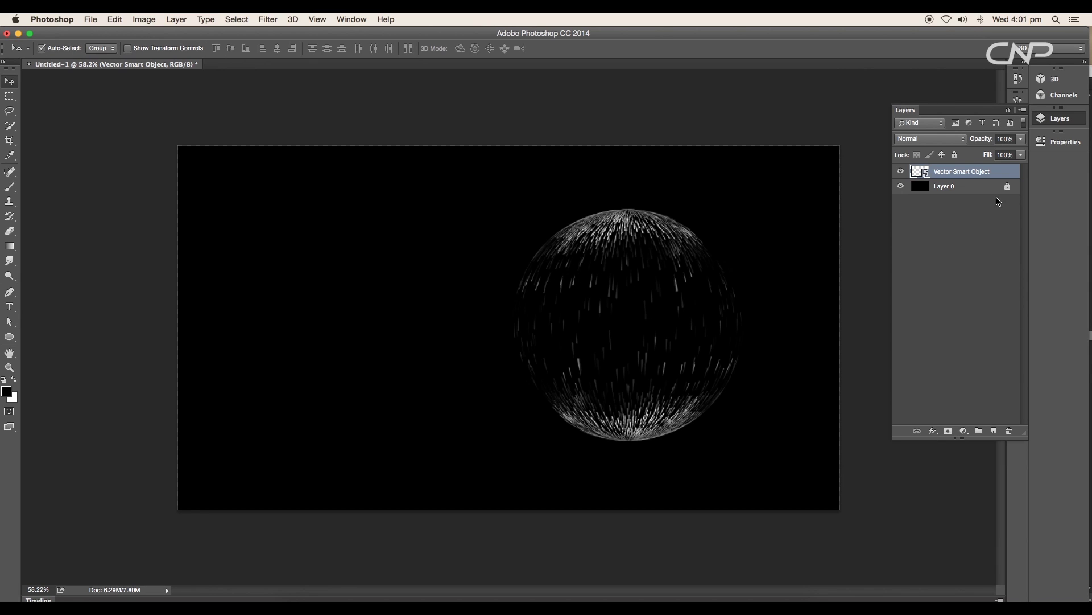
Apply a white Outer Glow in Screen mode to the sphere layer, with 83% opacity and a 3 px size.
double_click(1010, 177)
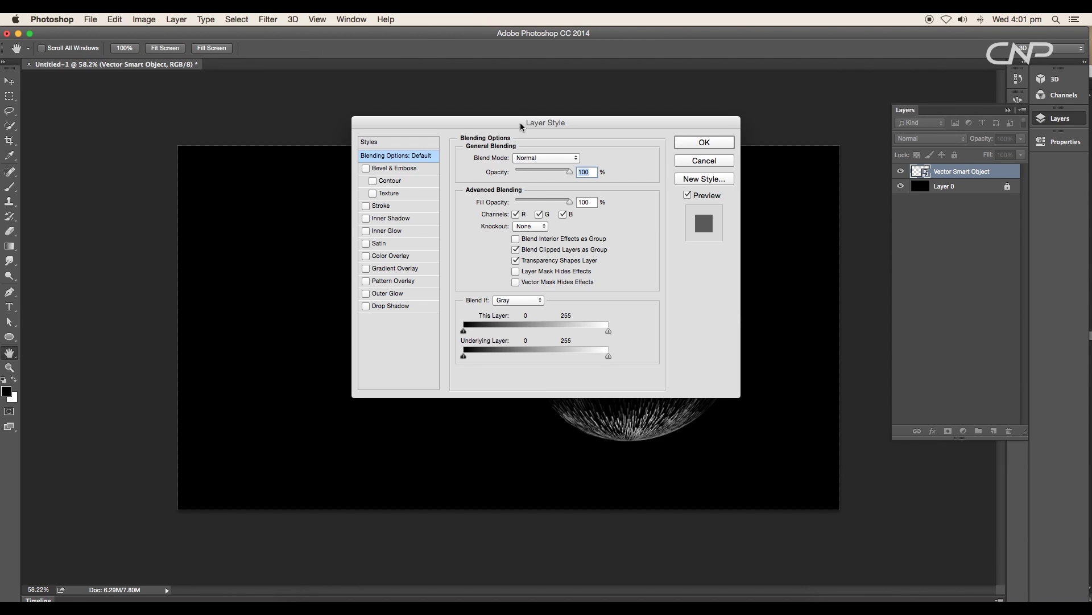
left_click_drag(520, 122, 183, 117)
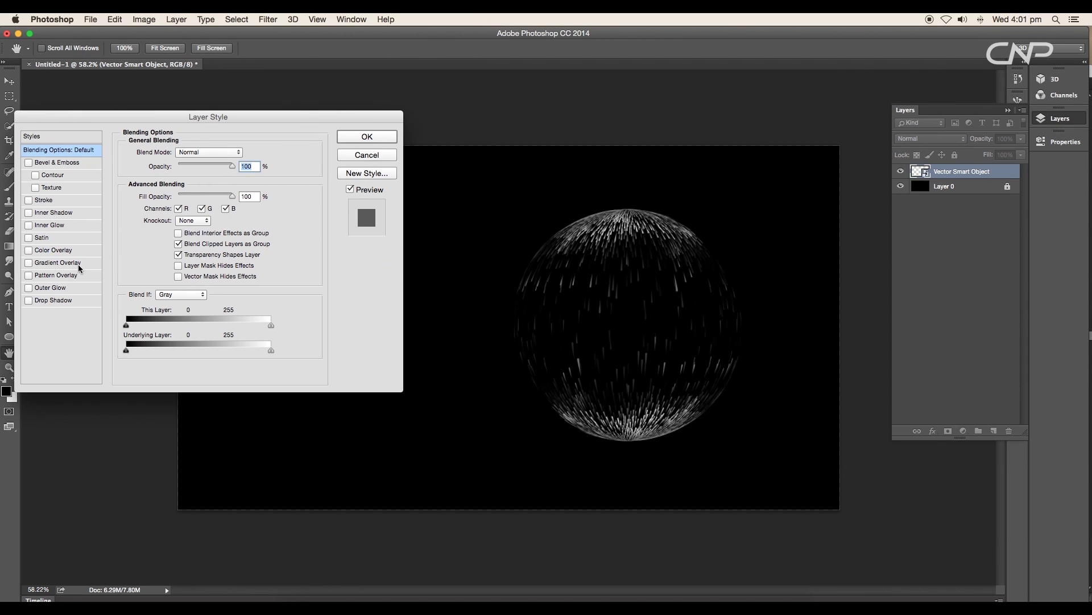
left_click(62, 287)
left_click_drag(164, 255, 167, 257)
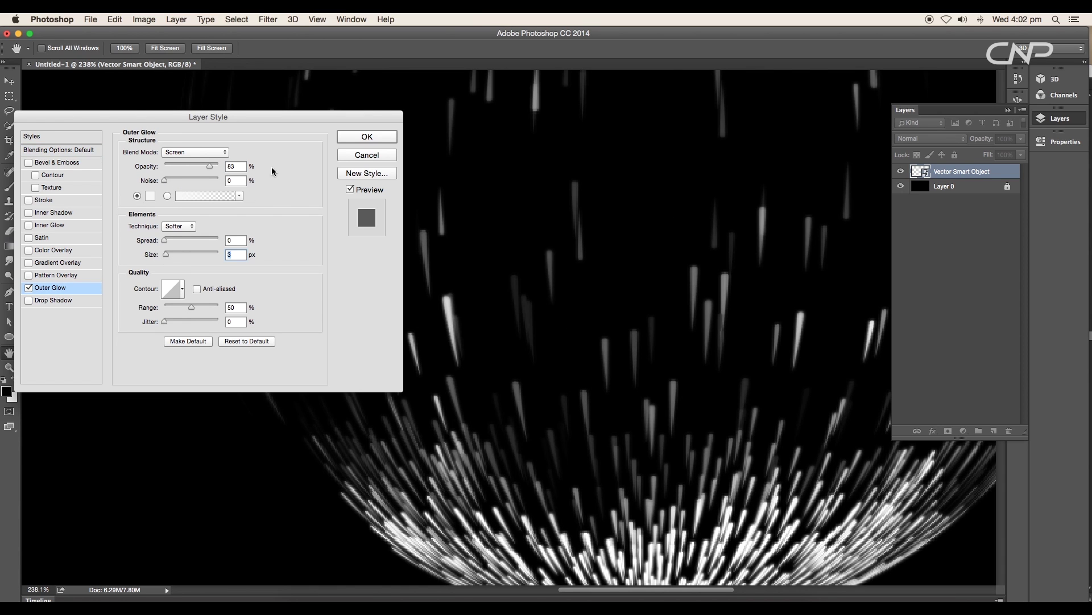
left_click(358, 138)
scroll(710, 421, "down", 8)
scroll(710, 401, "up", 4)
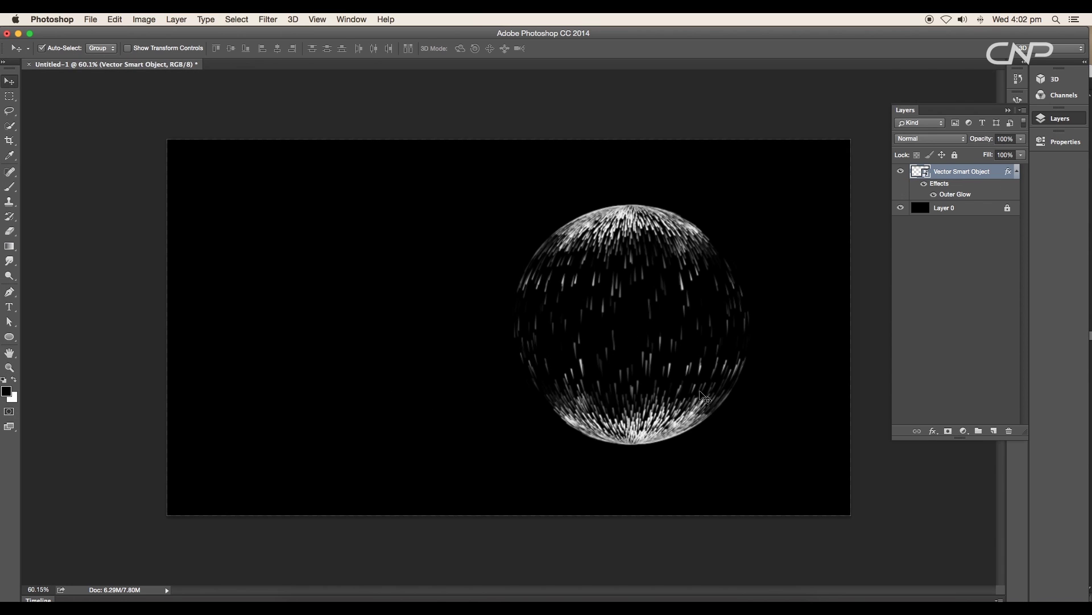
Apply an Iris Blur centred on the sphere, with a circular boundary just outside its outline.
left_click(272, 24)
mouse_move(301, 151)
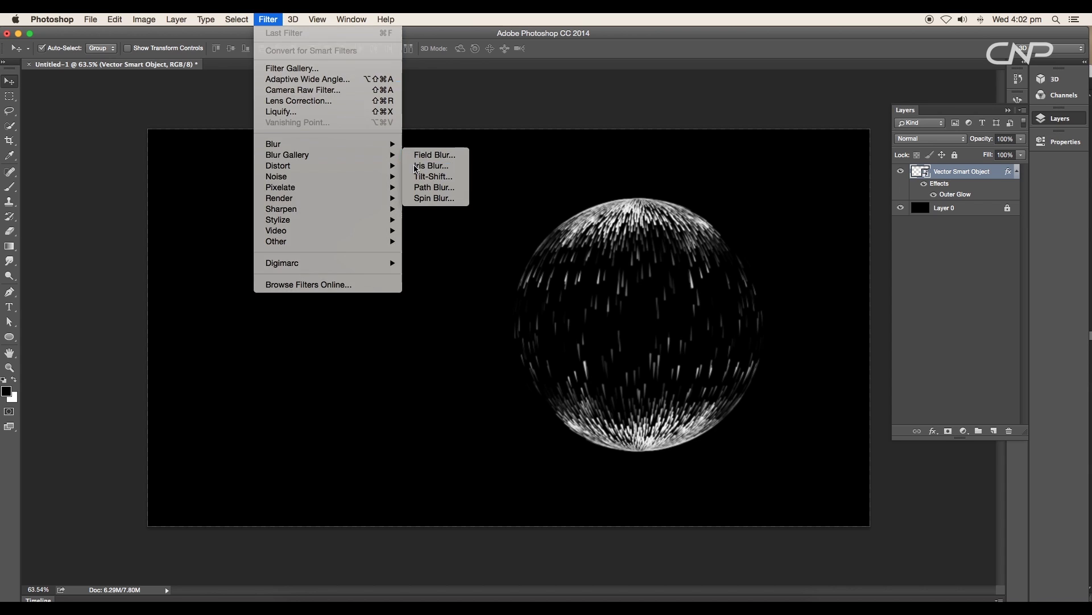
left_click(441, 166)
left_click_drag(497, 333, 628, 333)
mouse_move(881, 332)
left_mouse_down()
mouse_move(638, 337)
mouse_move(634, 323)
left_mouse_up()
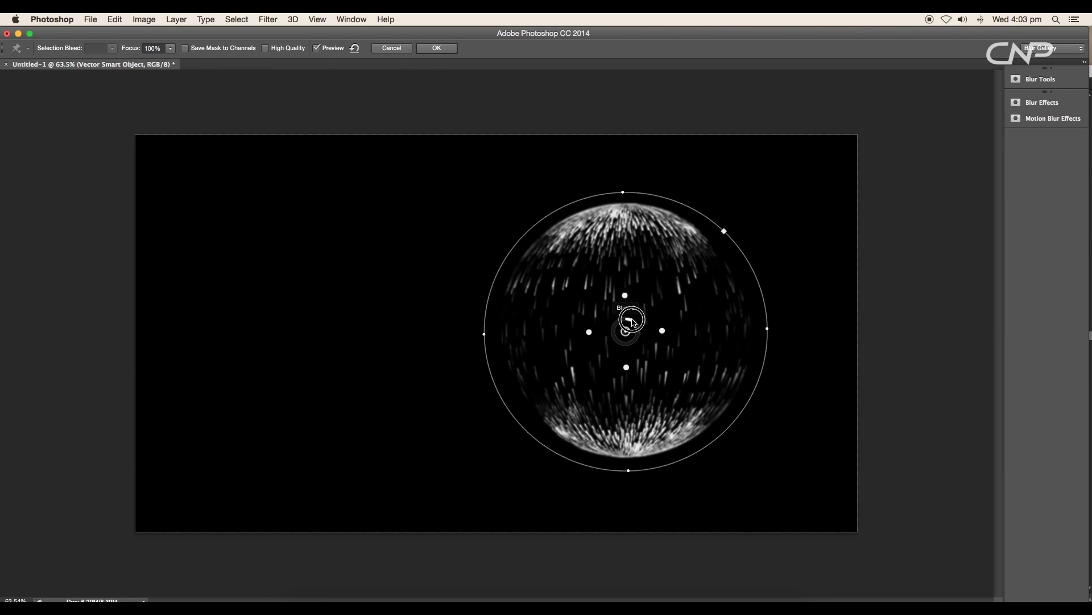
left_click(436, 47)
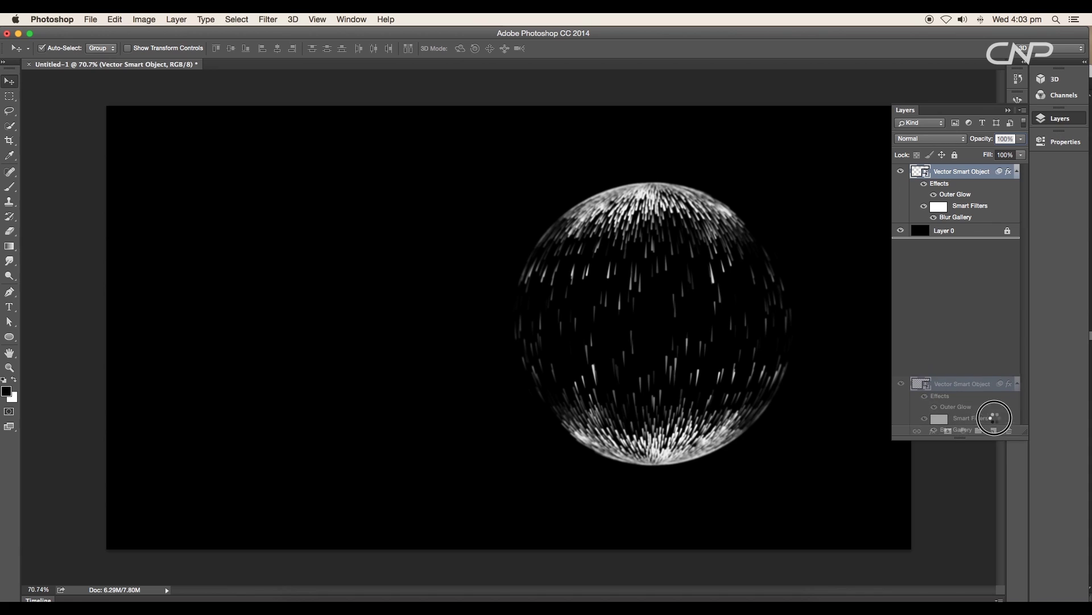
Duplicate the sphere layer and set the copy's blend mode to Screen.
left_click_drag(995, 417, 995, 431)
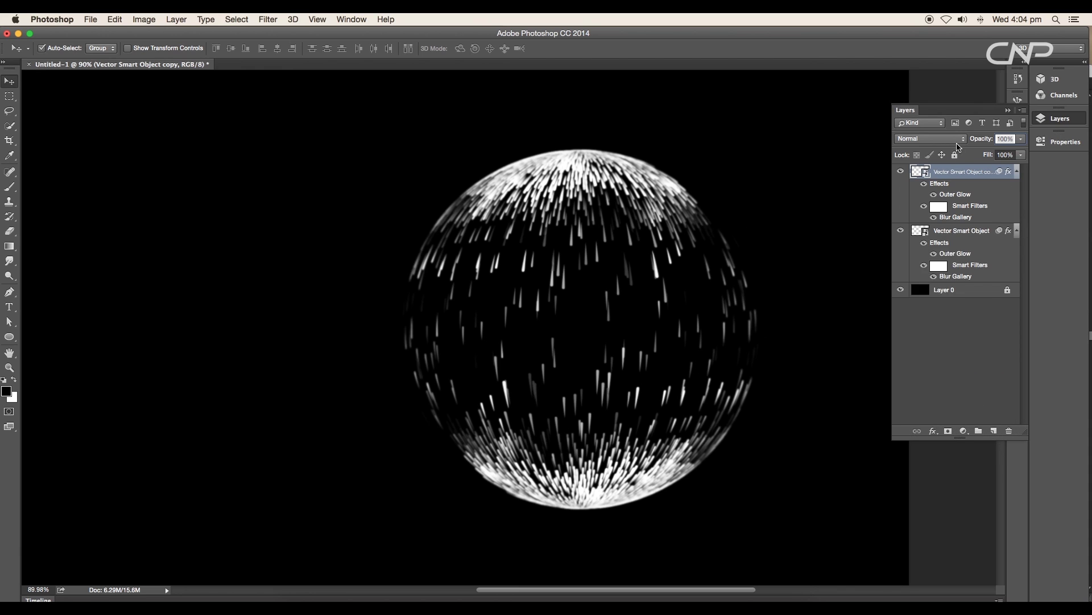
left_click(930, 138)
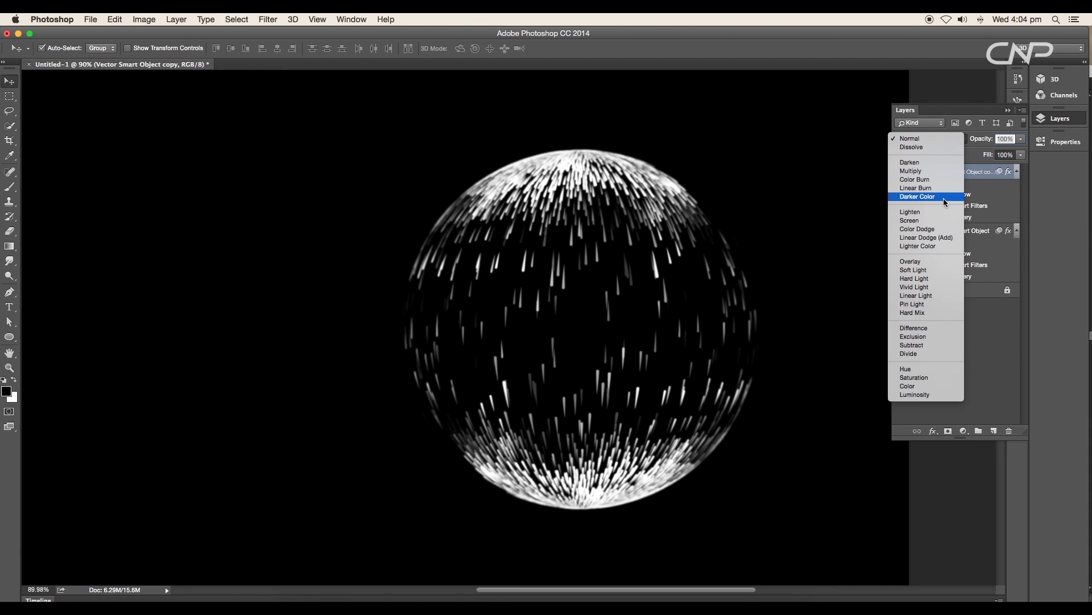
left_click(937, 223)
Add a layer mask to the lower sphere layer and paint black across the sphere's middle with a 200 px brush at 100% opacity.
left_click(977, 233)
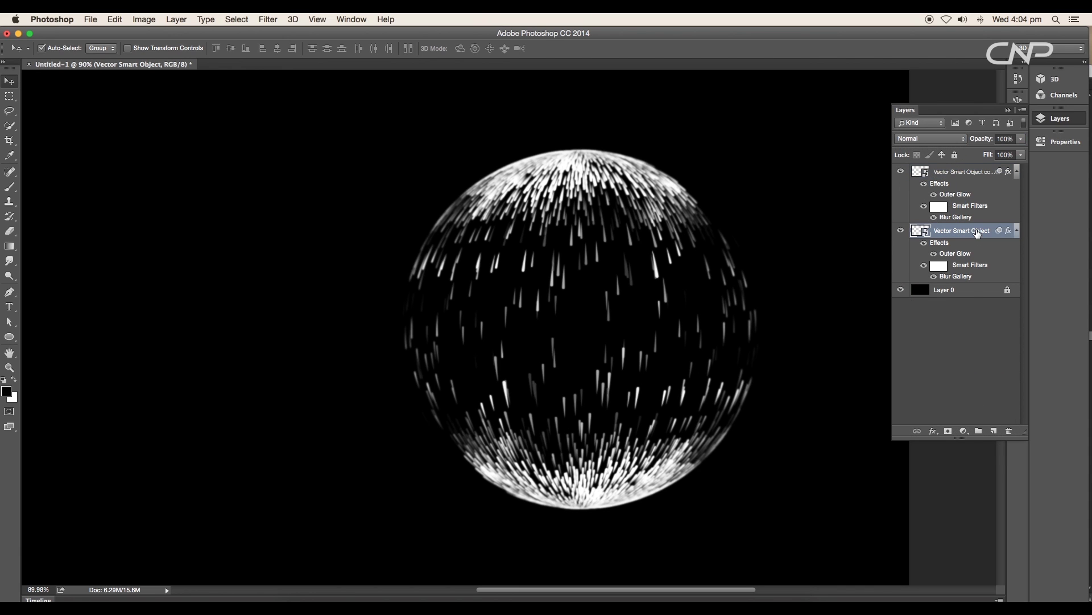
left_click(949, 432)
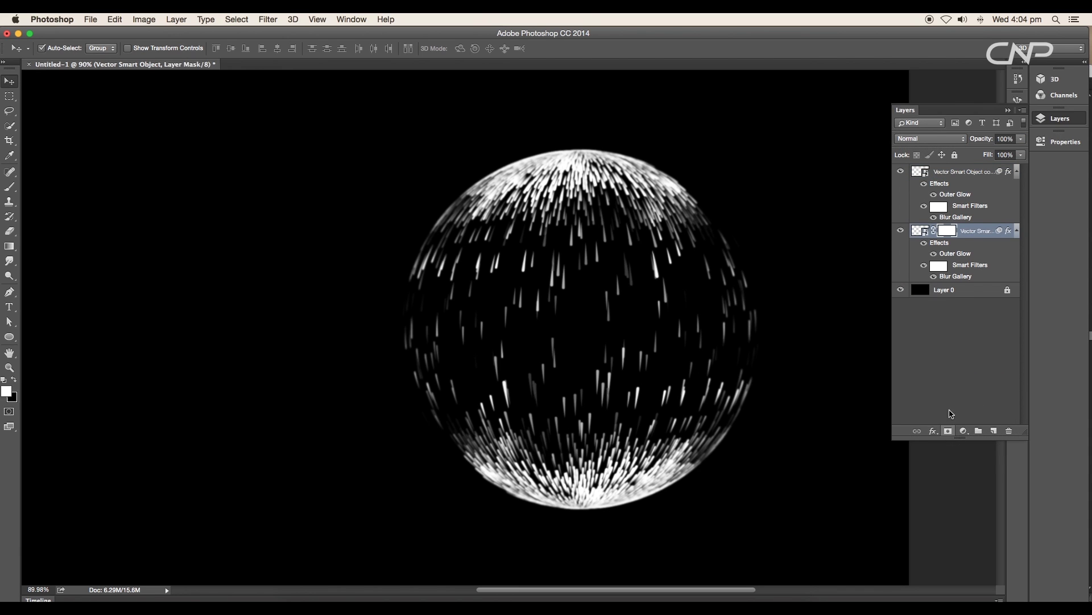
key("b")
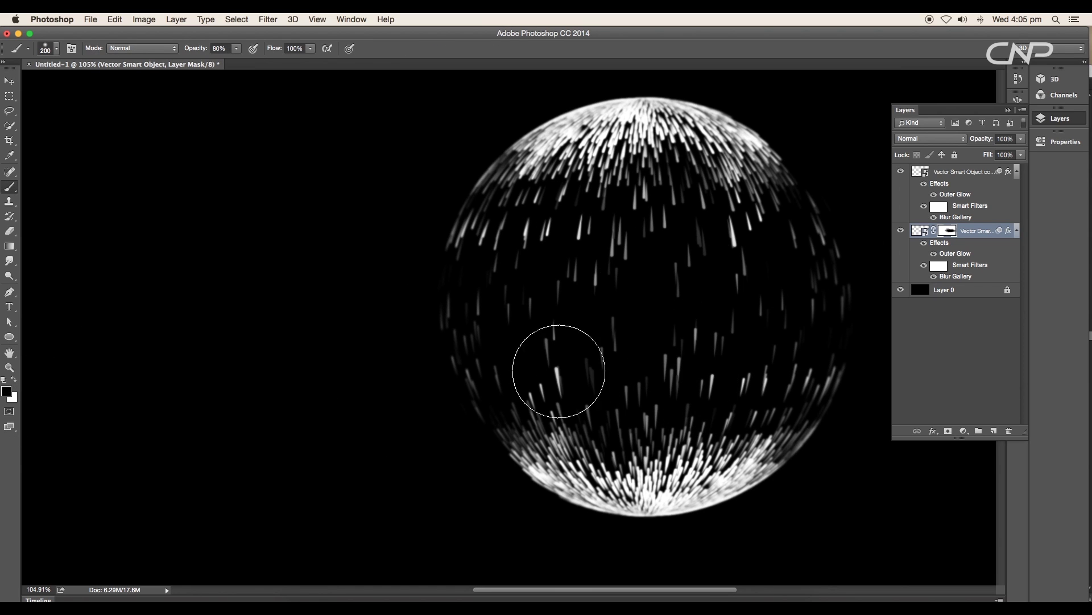
key("0")
left_click(581, 364)
mouse_move(528, 360)
left_mouse_down()
mouse_move(605, 368)
mouse_move(546, 350)
left_mouse_up()
key("super+minus")
key("super+minus")
key("super+minus")
key("super+0")
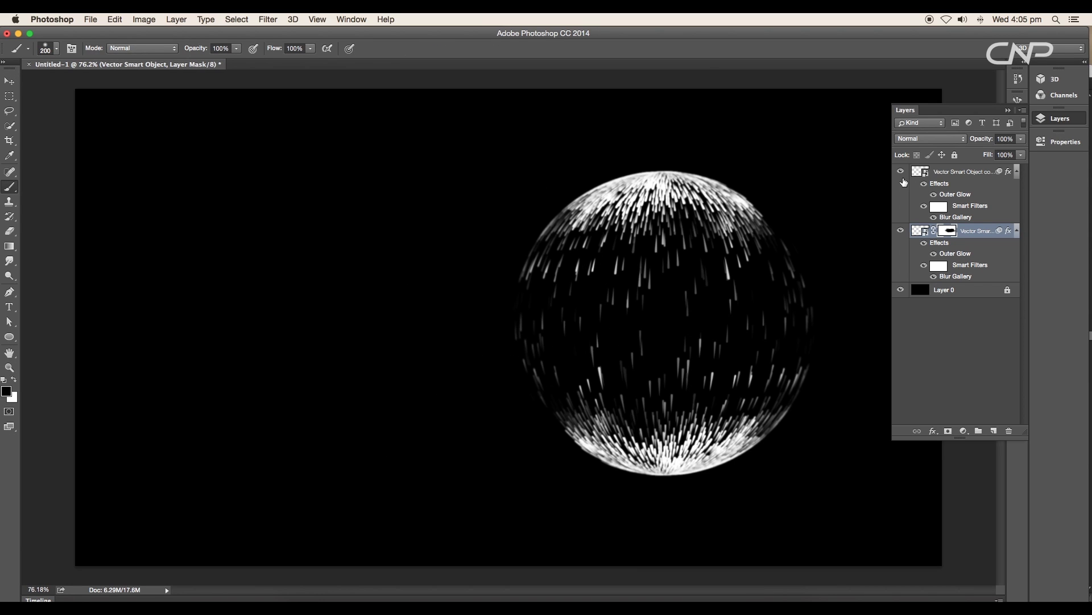
With the sphere copy temporarily hidden, soften the lower sphere's mask using a 250 px Eraser at 33% opacity, including near the bottom.
left_click(901, 171)
key("e")
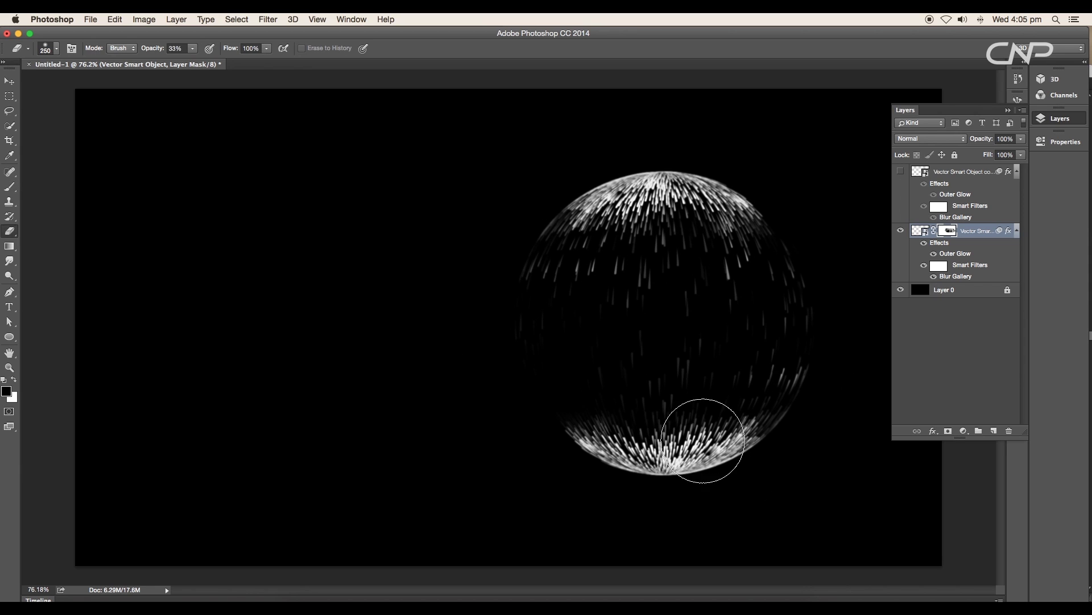
mouse_move(703, 441)
left_mouse_down()
mouse_move(646, 452)
mouse_move(507, 322)
mouse_move(749, 439)
mouse_move(640, 445)
left_mouse_up()
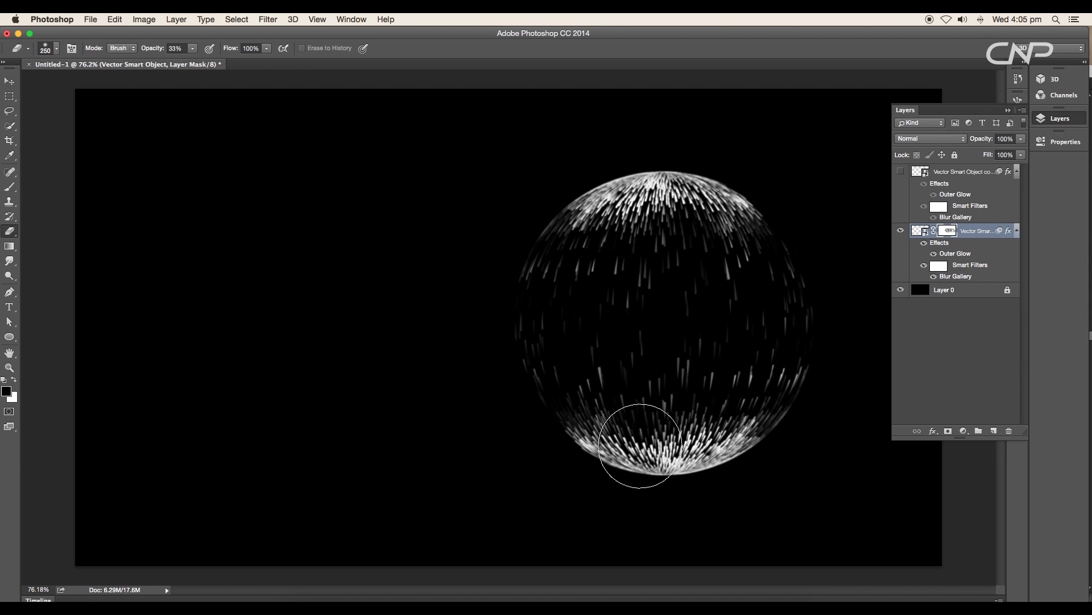
scroll(702, 347, "down", 3)
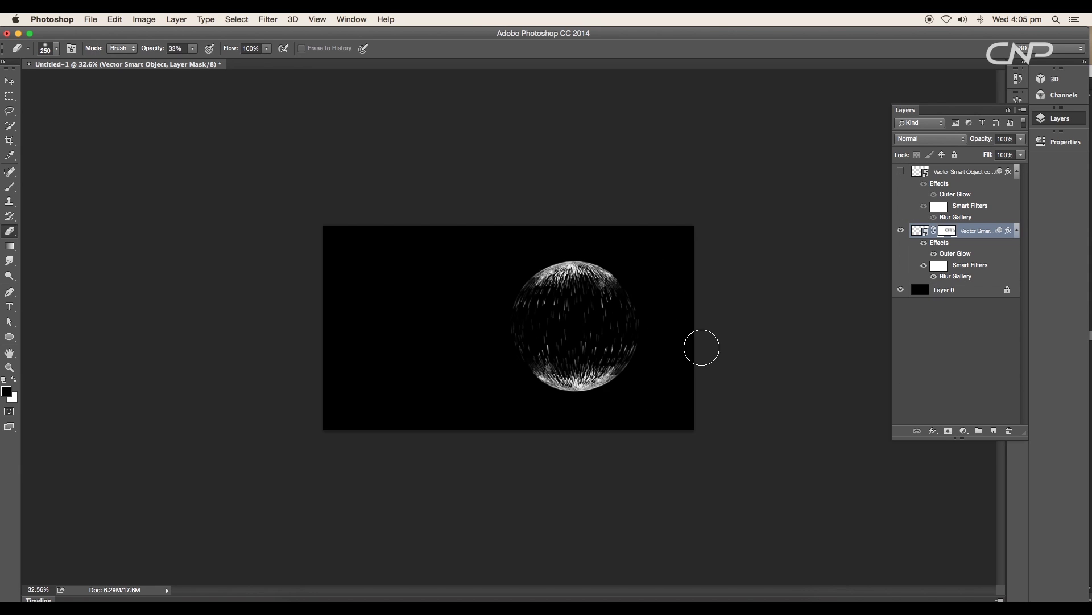
scroll(702, 347, "up", 3)
left_click(900, 171)
Add a layer mask to the sphere copy and softly darken its centre with a 600 px black brush at 33% opacity.
left_click(975, 169)
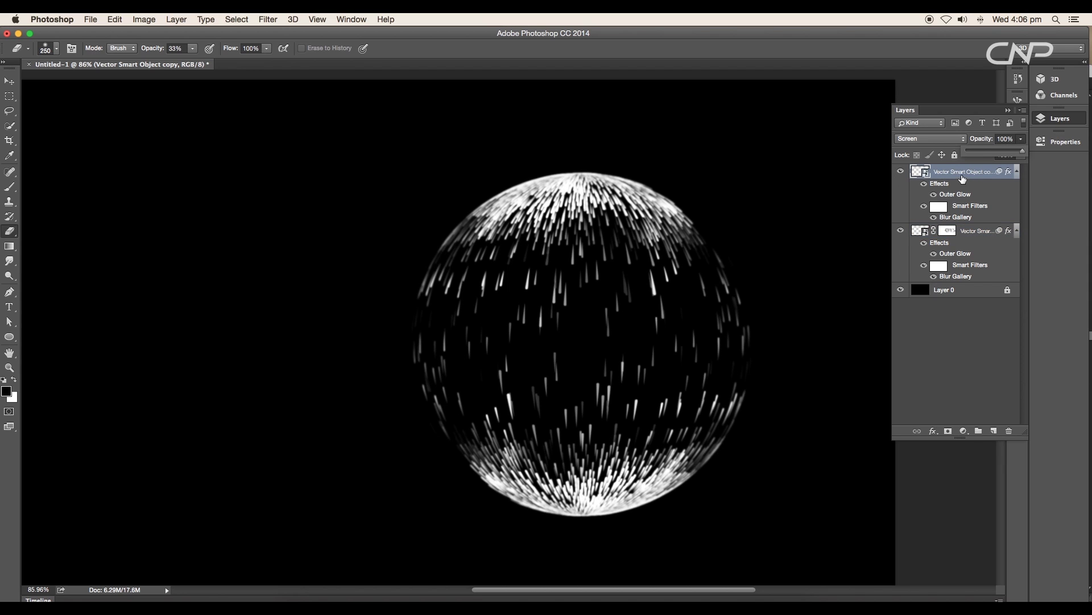
left_click(948, 430)
key("b")
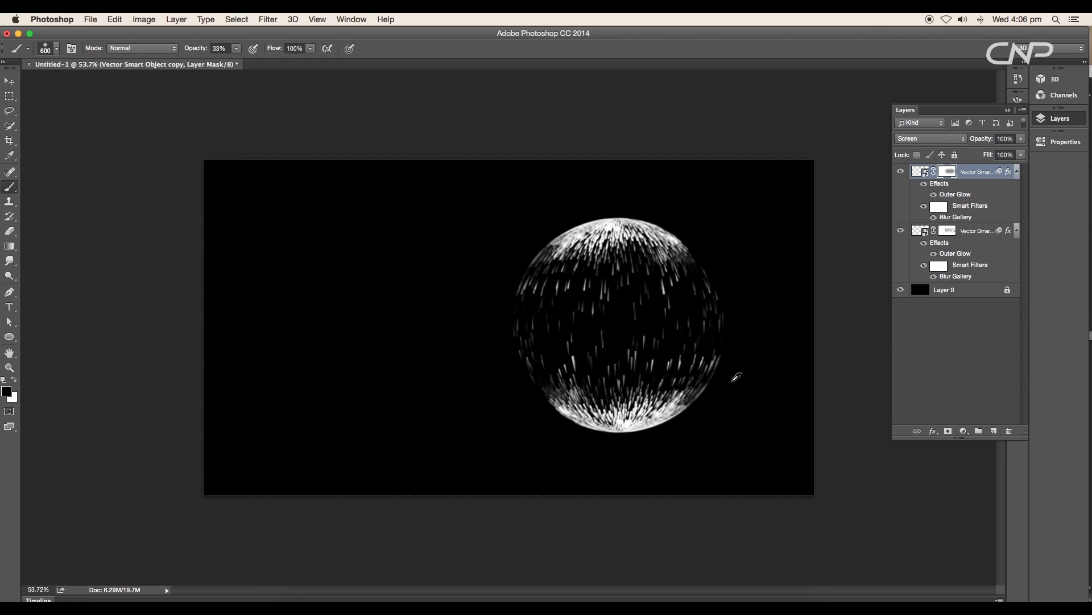
scroll(772, 348, "down", 4)
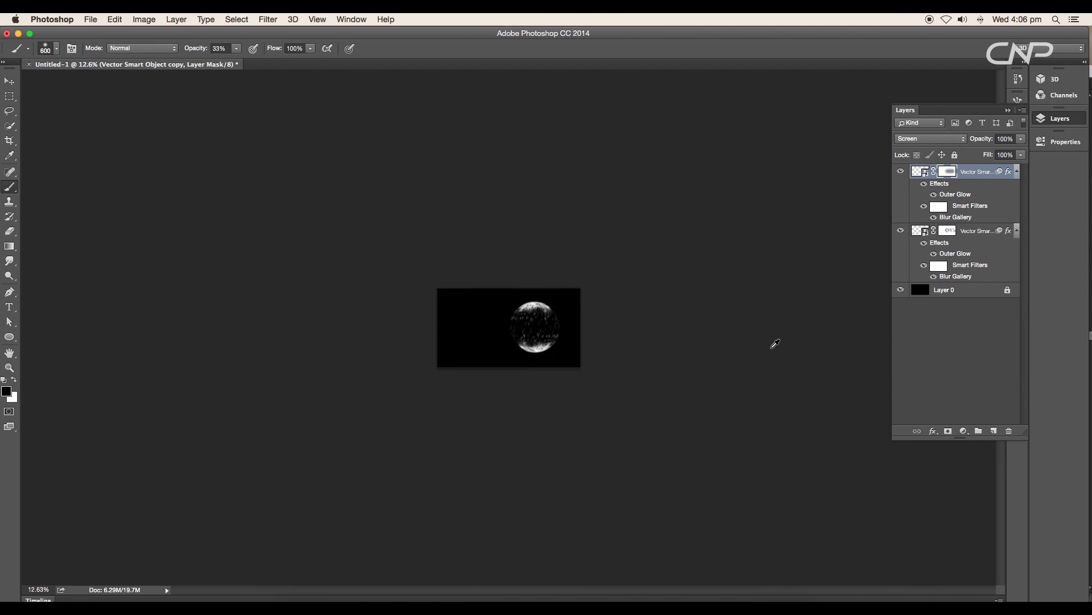
scroll(772, 347, "up", 4)
scroll(761, 262, "up", 4)
key("e")
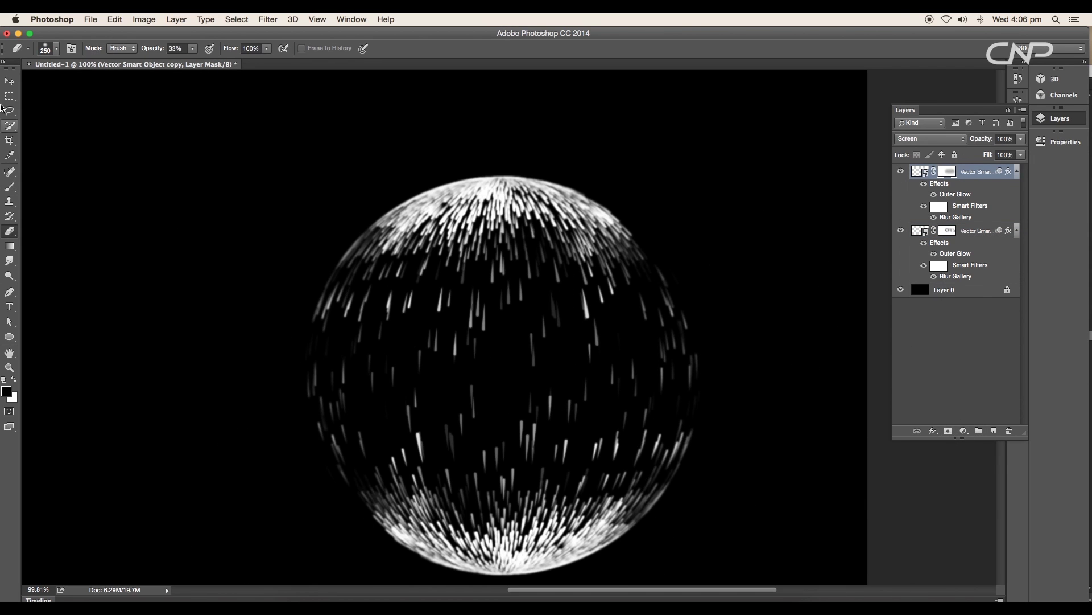
key("v")
left_click(672, 313)
scroll(671, 313, "down", 3)
scroll(626, 285, "down", 2)
scroll(595, 301, "up", 3)
Add a Brightness/Contrast adjustment layer above the sphere copy with Use Legacy on and slightly raise the brightness.
left_click(977, 183)
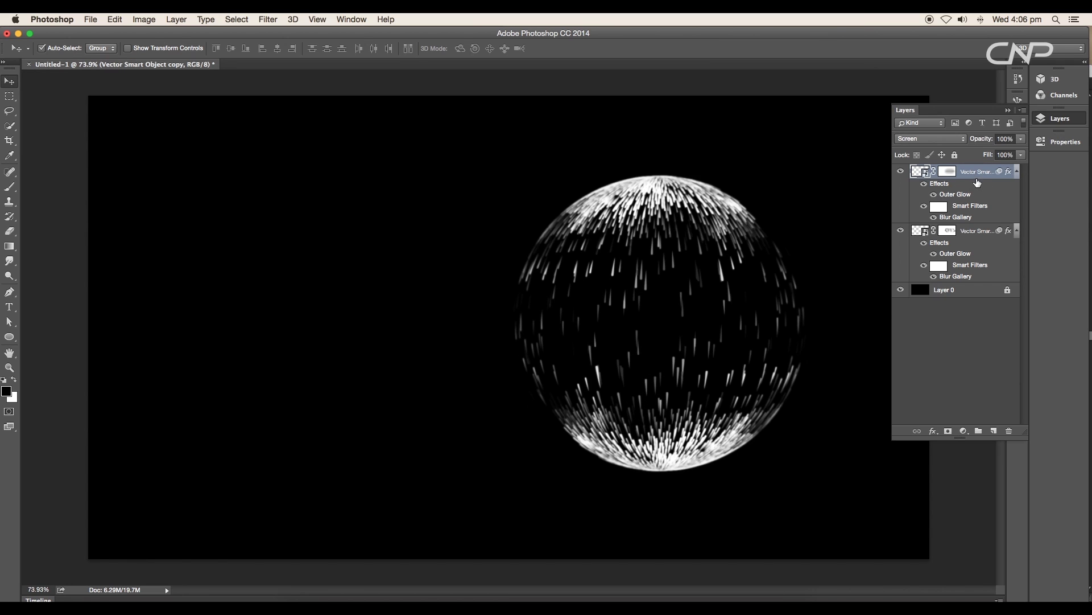
left_click(964, 431)
left_click(990, 475)
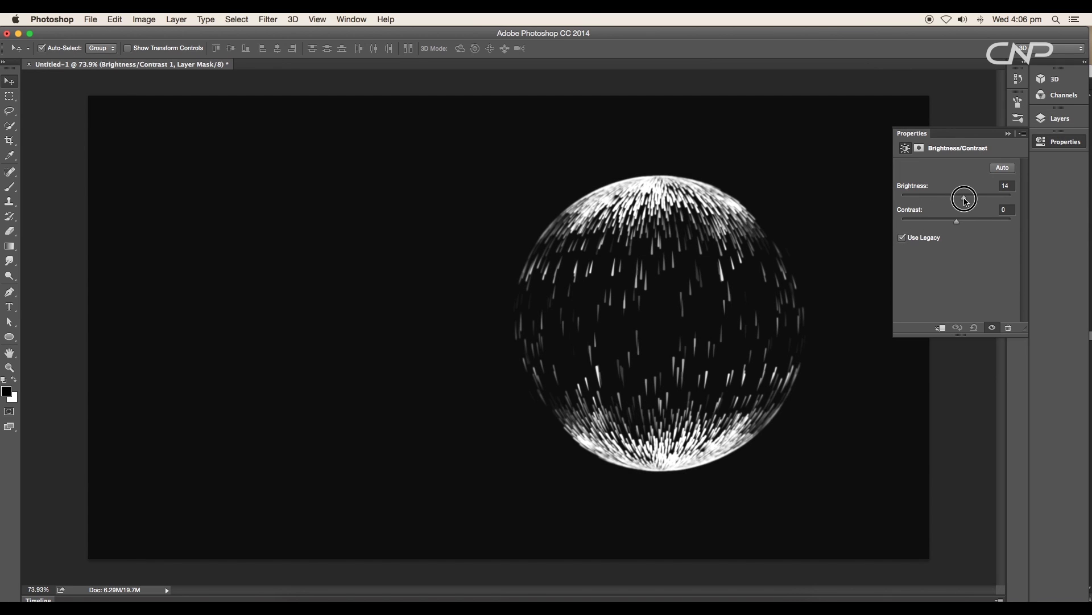
left_click_drag(965, 224, 964, 201)
scroll(734, 321, "down", 3)
scroll(629, 314, "up", 4)
left_click(1047, 124)
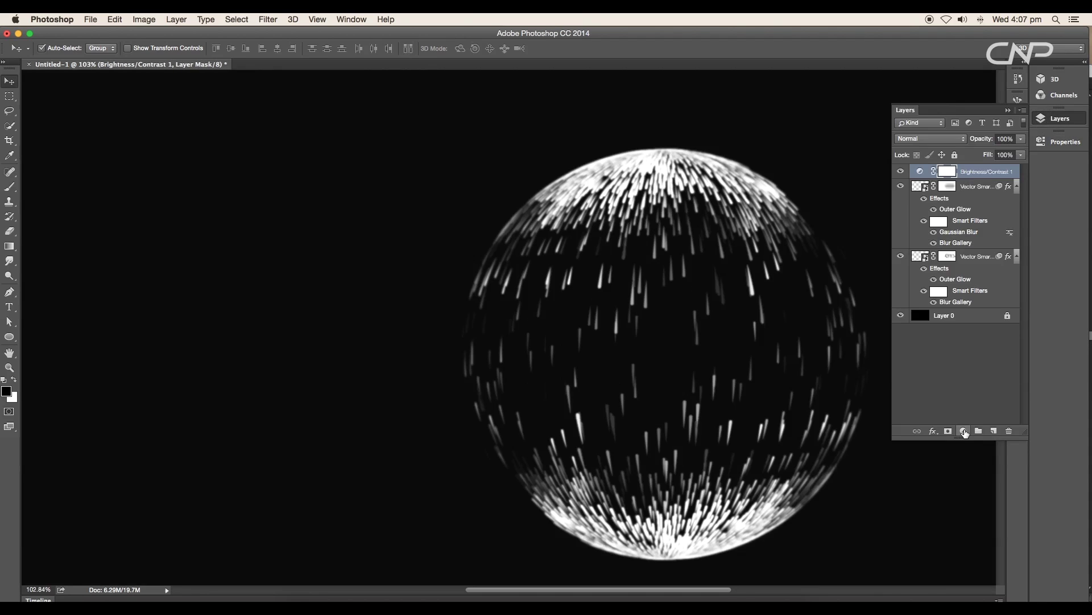
Try colorizing the artwork with a Hue/Saturation adjustment layer.
left_click(963, 432)
left_click(992, 522)
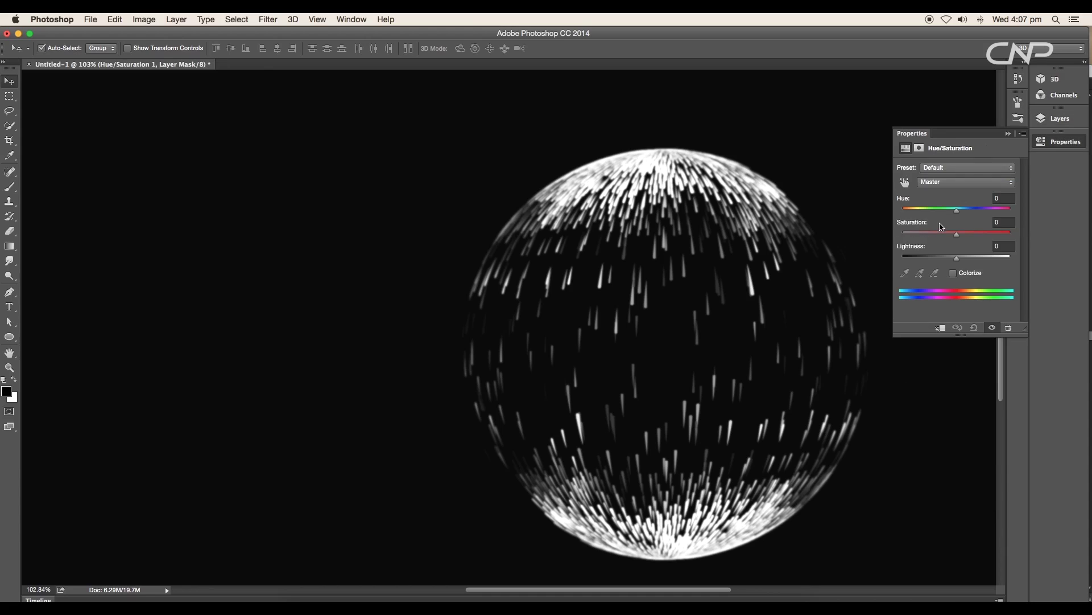
left_click(953, 274)
left_click_drag(905, 210, 915, 212)
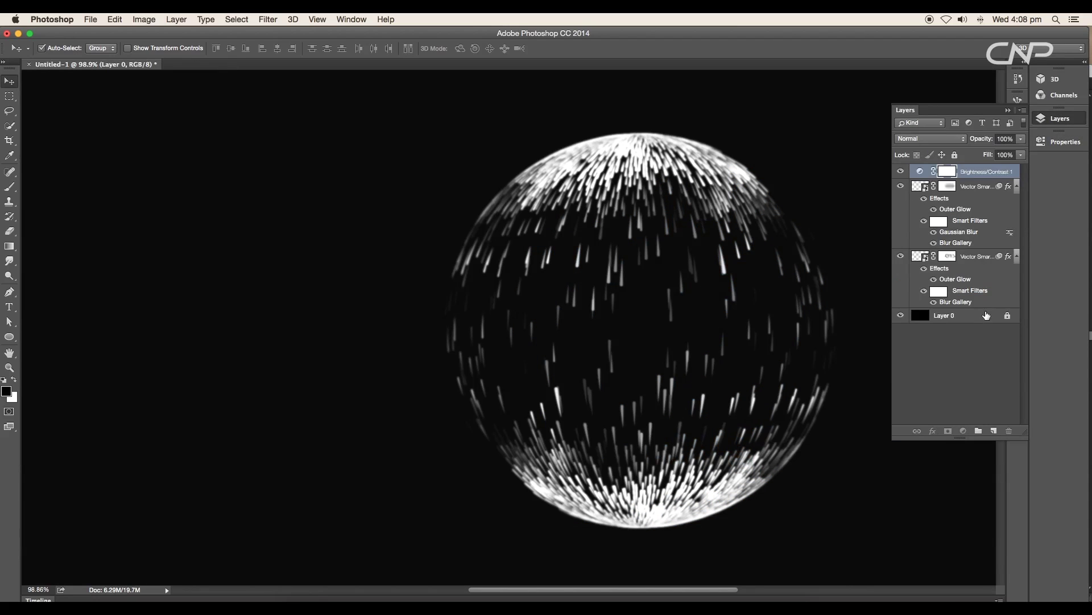
Add a new layer above the black background and paint white speckles across the sphere's middle with a 60 px spatter brush at 30% opacity.
left_click(967, 316)
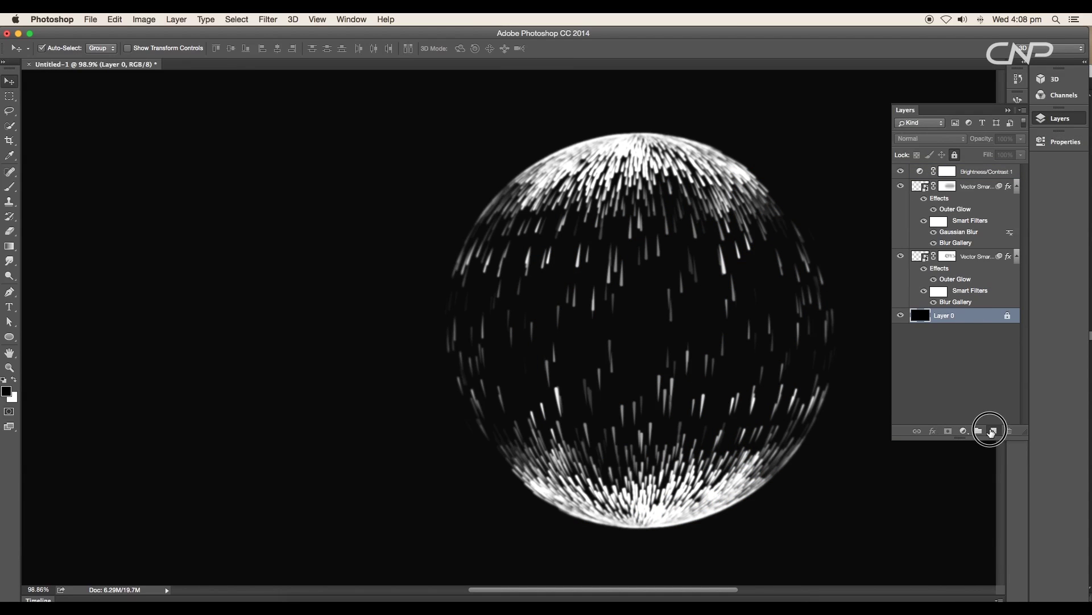
left_click(993, 431)
key("b")
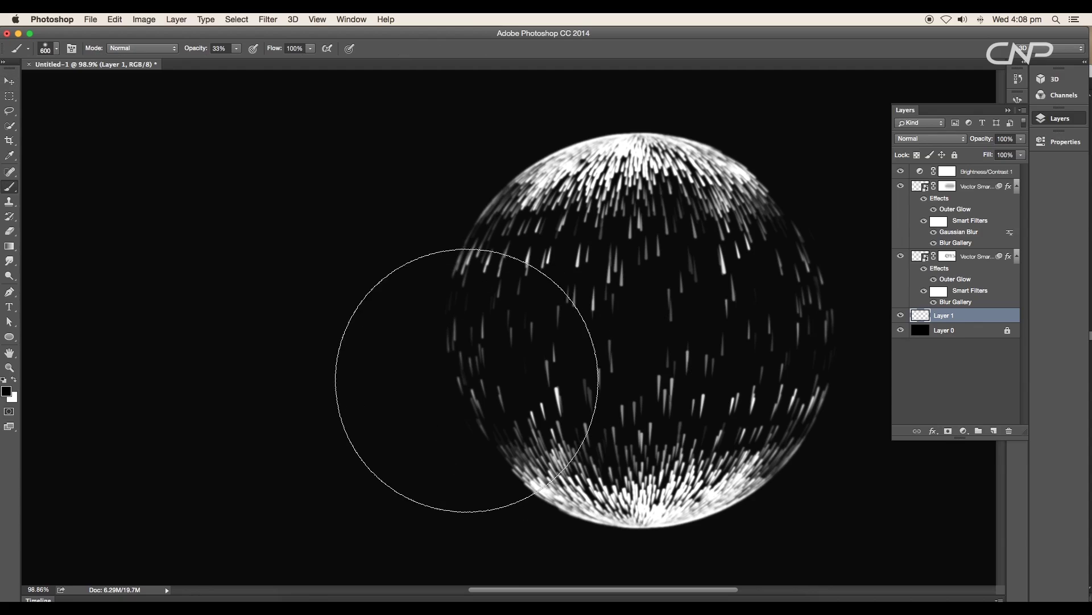
right_click(370, 314)
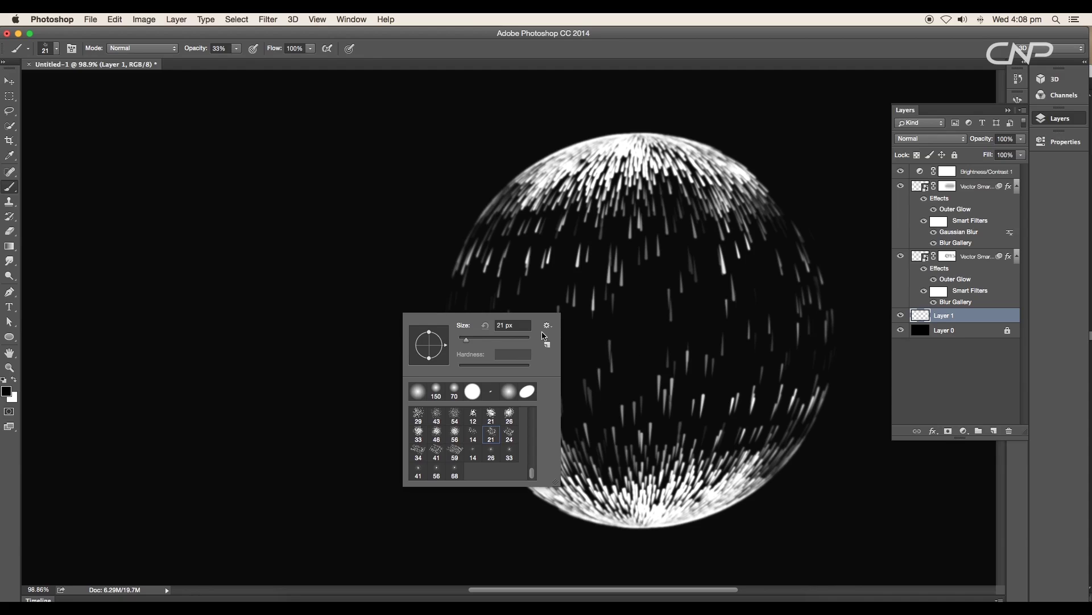
right_click(361, 265)
left_click_drag(432, 289, 443, 289)
left_click(631, 445)
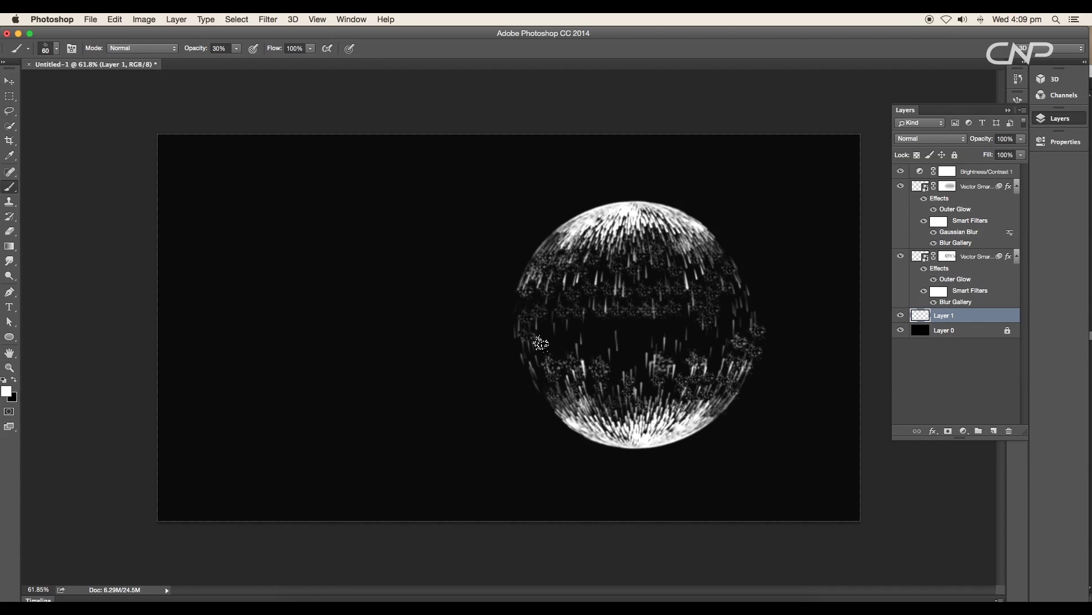
Fade the speckles around the sphere's edges and lower part with a 150 px Eraser at 33% opacity.
scroll(703, 343, "up", 3)
key("e")
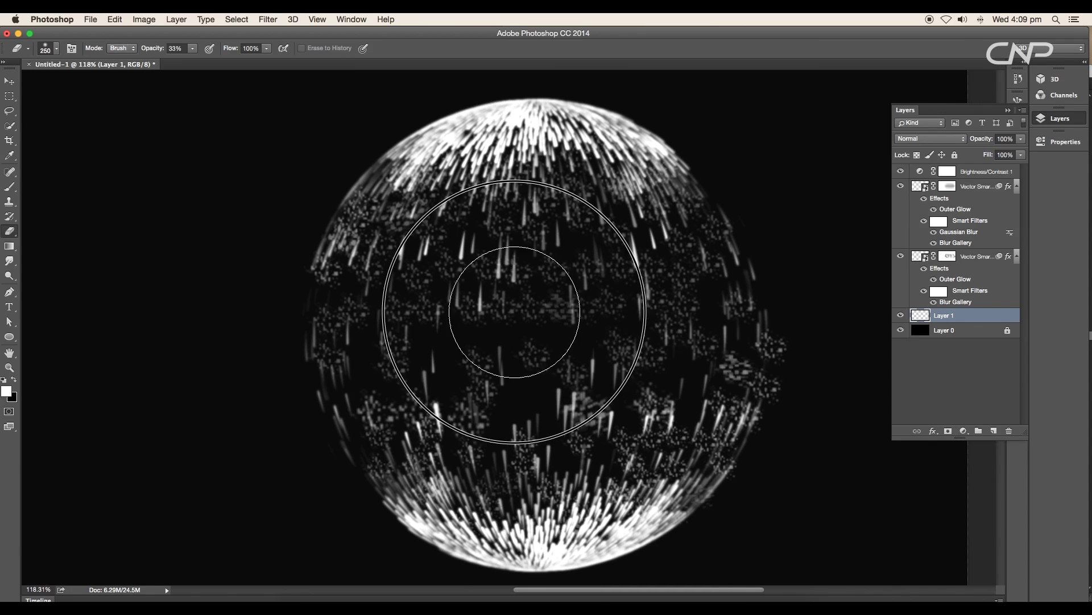
key("bracketleft")
key("bracketleft")
key("bracketleft")
left_click(405, 398)
mouse_move(678, 374)
left_mouse_down()
mouse_move(779, 362)
mouse_move(735, 394)
left_mouse_up()
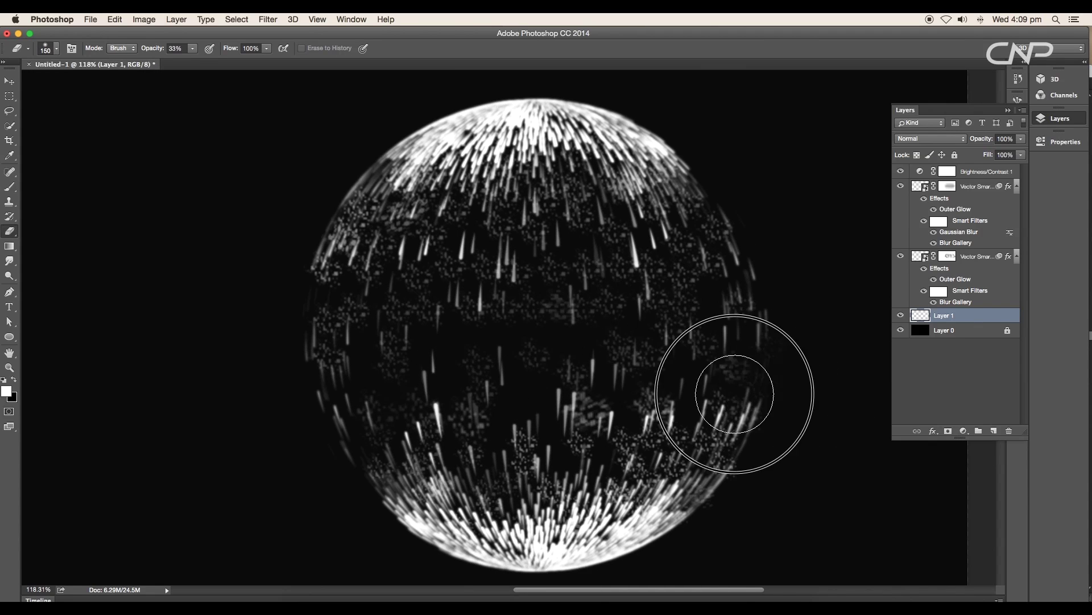
left_click_drag(734, 439, 674, 439)
scroll(673, 438, "down", 3)
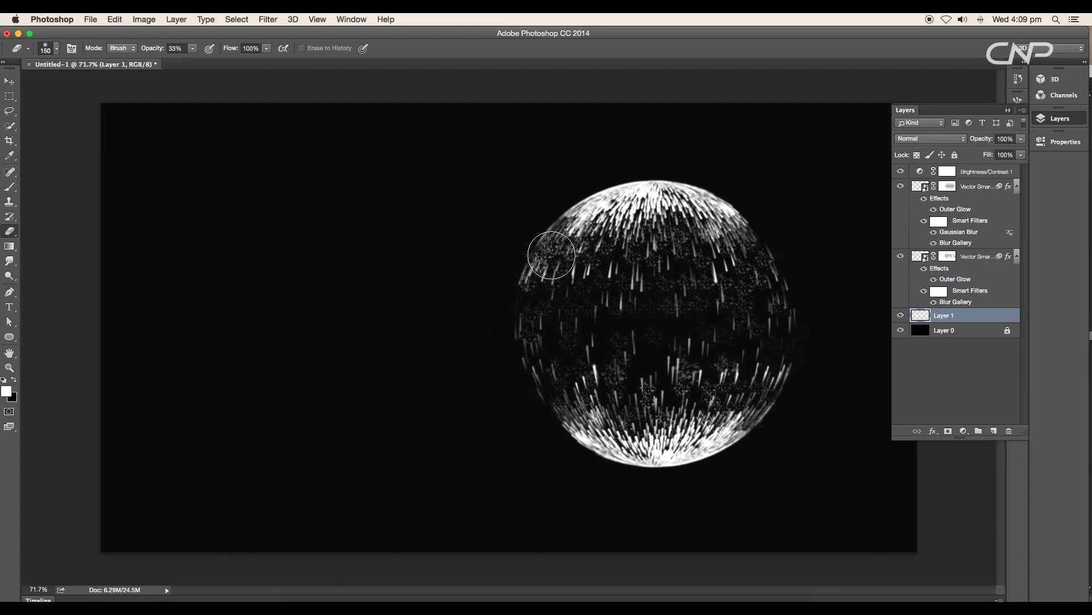
left_click_drag(753, 278, 759, 234)
Raise the Eraser opacity to 55% and further thin the speckles over the sphere.
key("5")
key("5")
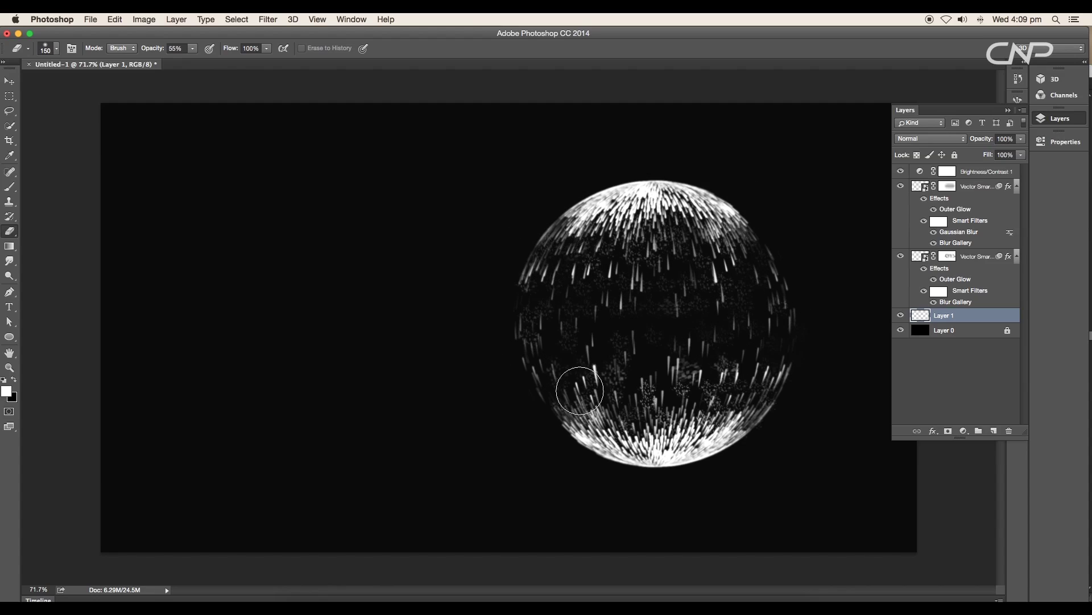
scroll(685, 341, "up", 4)
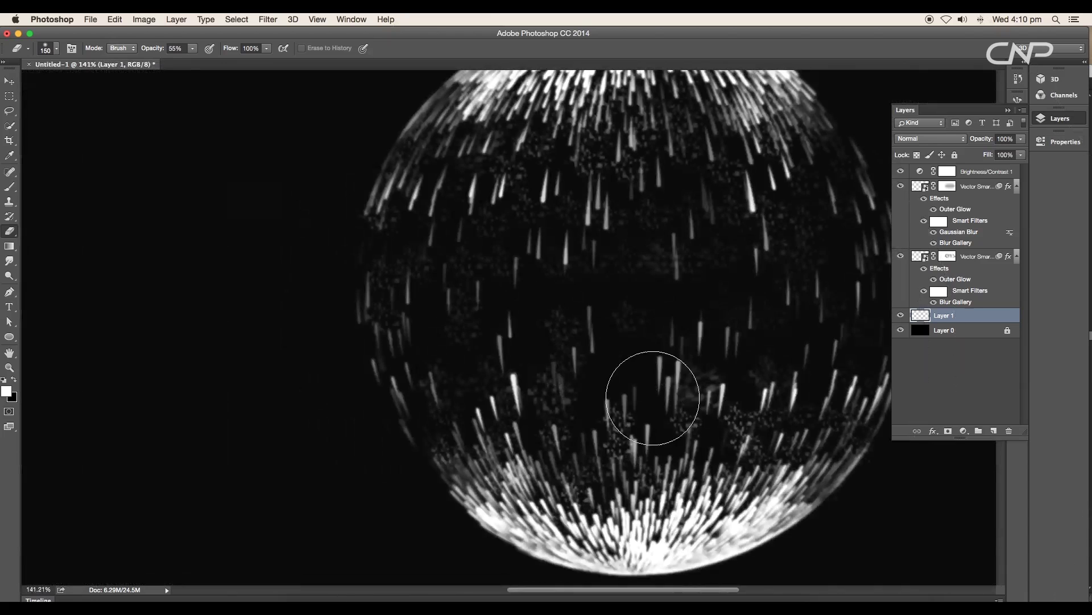
mouse_move(597, 167)
left_mouse_down()
mouse_move(558, 247)
mouse_move(617, 228)
left_mouse_up()
left_click_drag(381, 495, 385, 364)
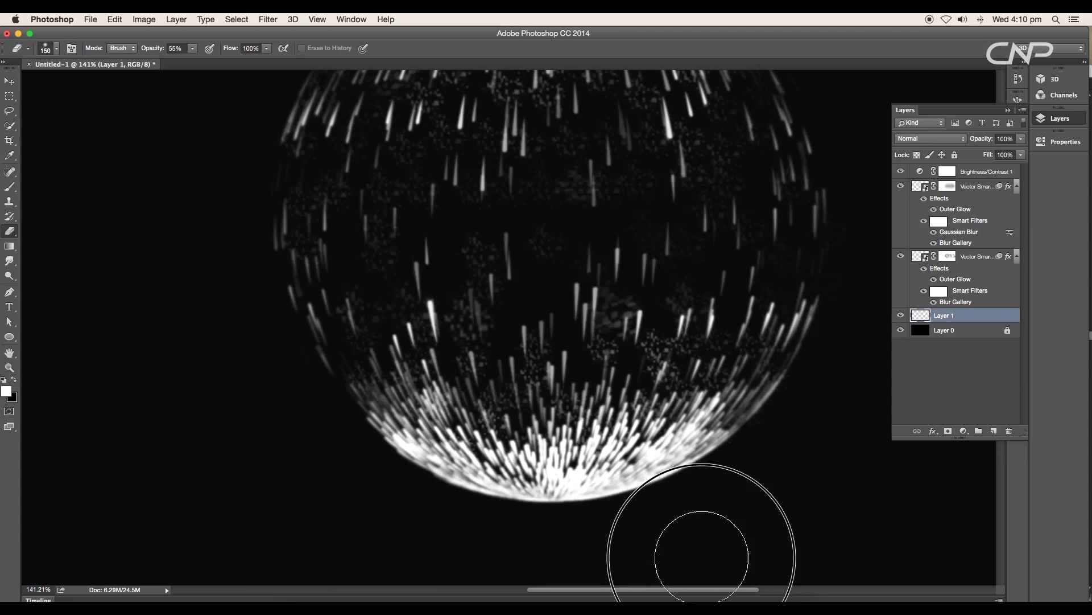
Colorize the artwork with a Hue/Saturation adjustment layer at saturation 25, shifting the hue to a warm orange tint.
key("super+0")
key("v")
left_click_drag(1021, 139, 1006, 154)
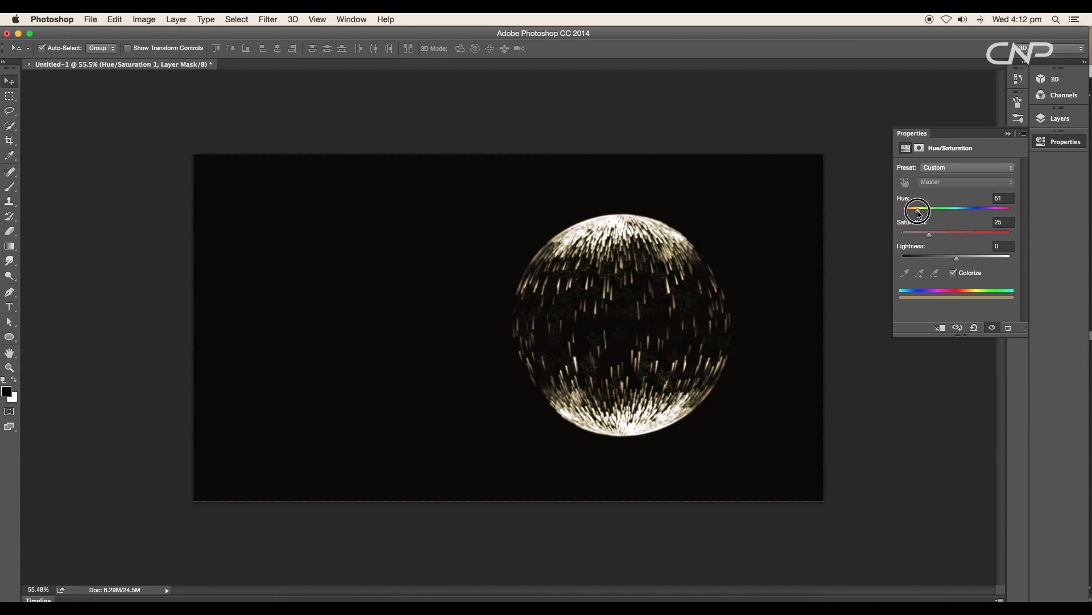
mouse_move(913, 209)
left_mouse_down()
mouse_move(1000, 214)
mouse_move(907, 214)
left_mouse_up()
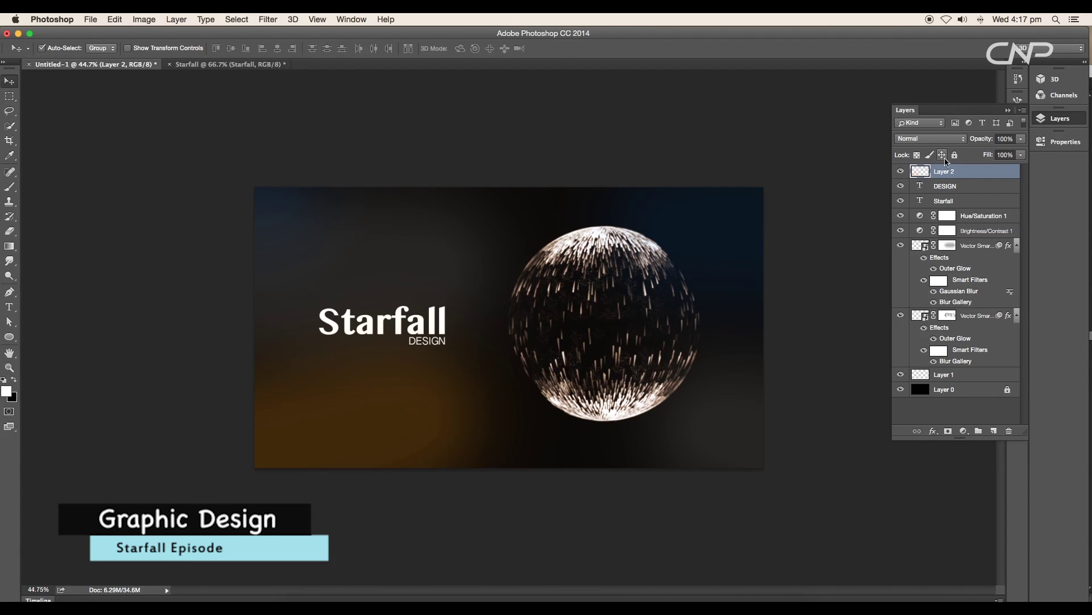
Soften the blue, orange and grey colour patches on Layer 2 further with a blur filter.
left_click(268, 20)
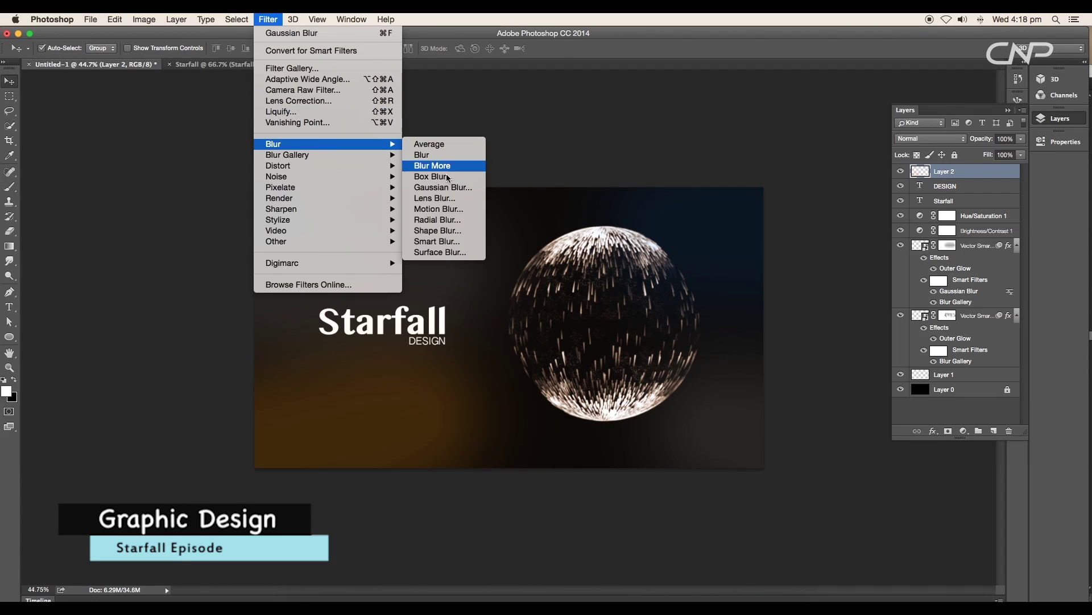
left_click(481, 228)
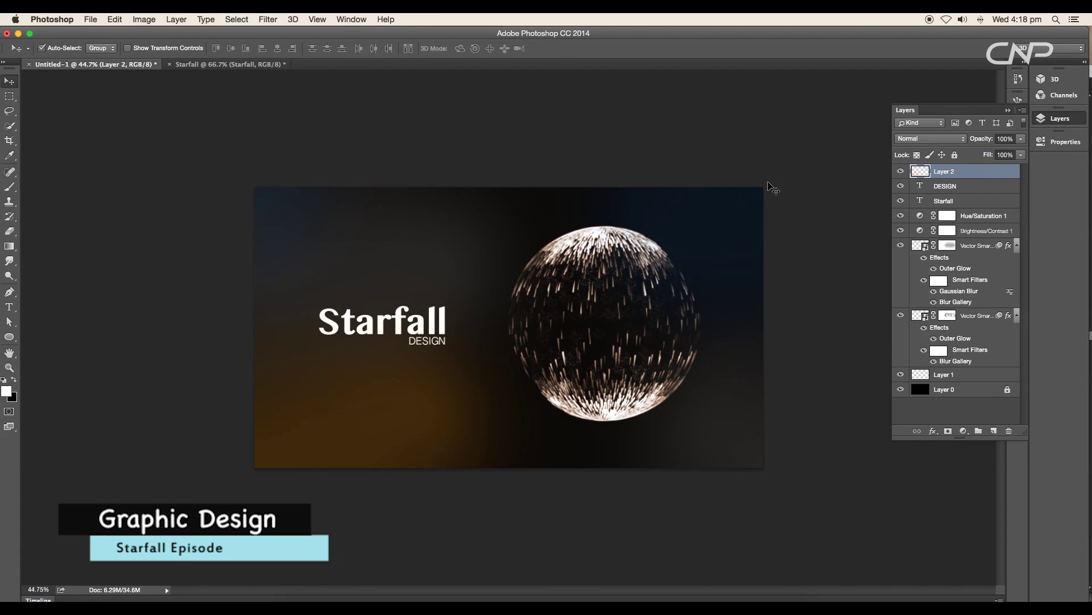
left_click(268, 19)
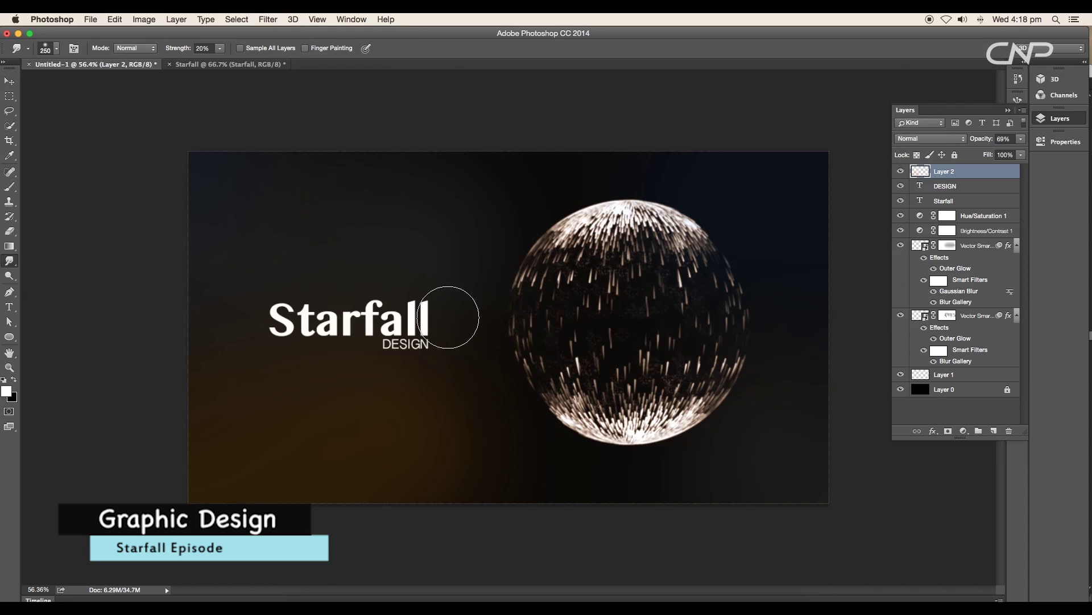
Blend the colour patches on Layer 2 with a 250 px Smudge brush, raising its strength to 33%.
left_click_drag(521, 438, 631, 451)
key("3")
key("3")
mouse_move(319, 324)
left_mouse_down()
mouse_move(441, 442)
mouse_move(359, 466)
left_mouse_up()
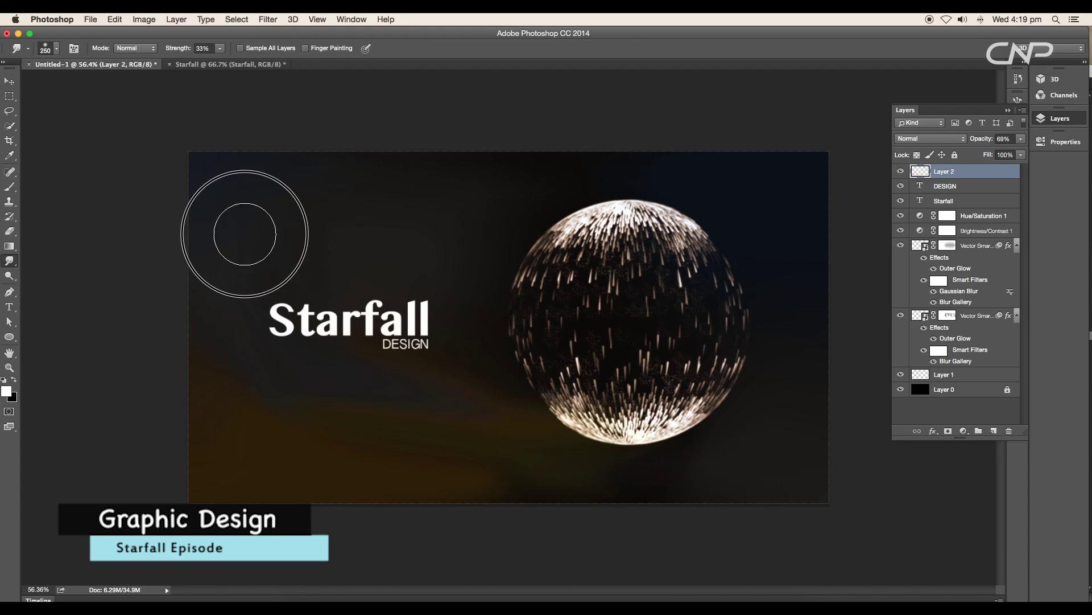